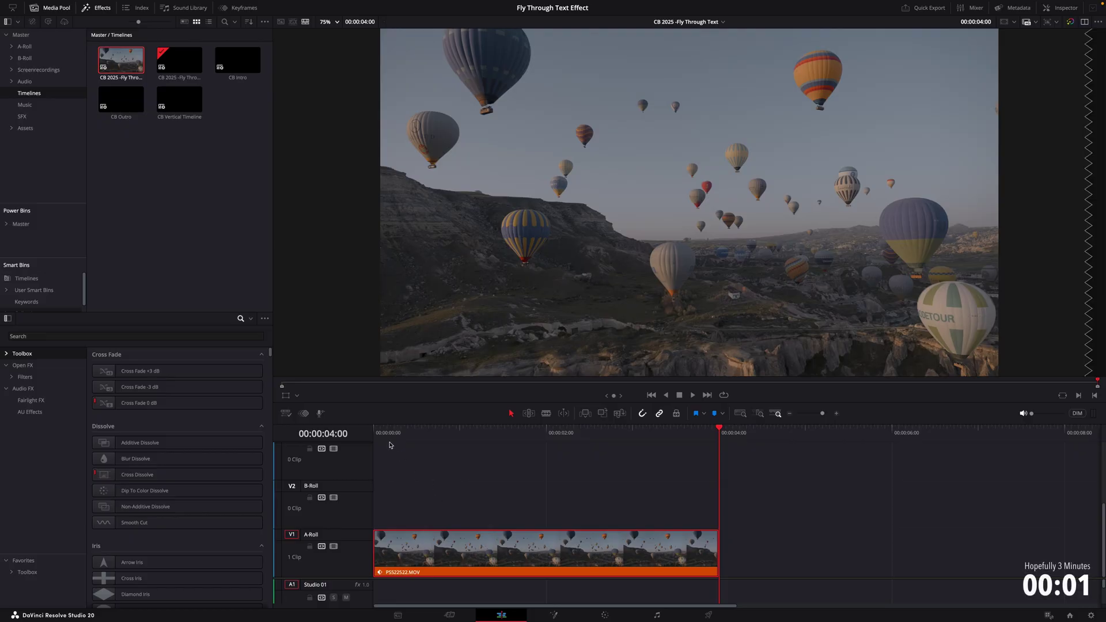
- Play back the timeline, then move the balloon clip PS522522.MOV from V1 up to B-Roll
{"action": "key", "text": "space"}
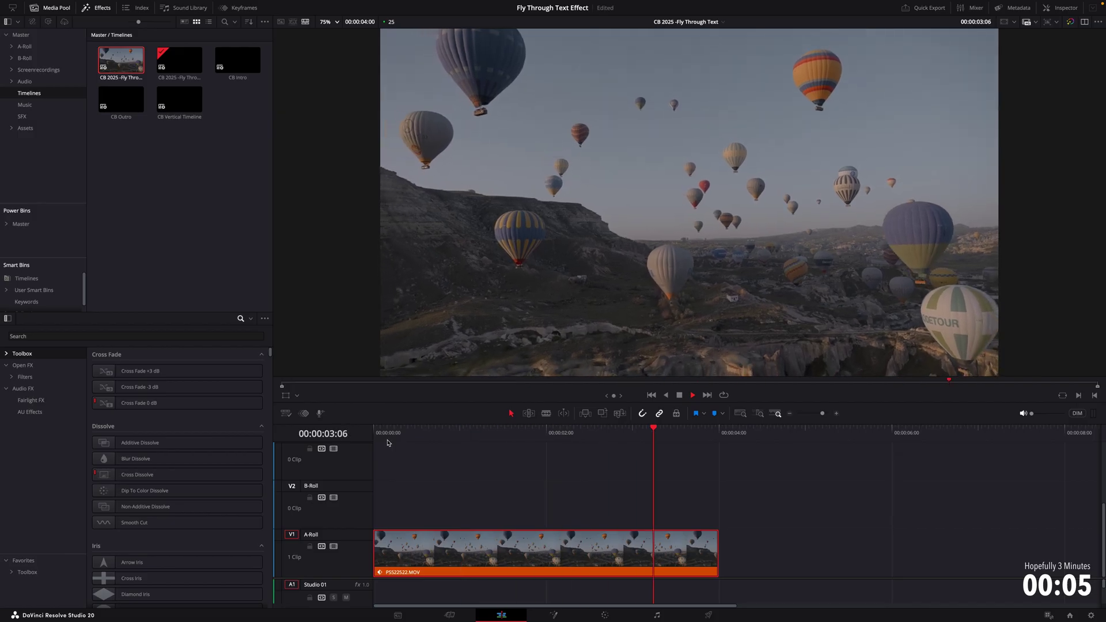
{"action": "key", "text": "space"}
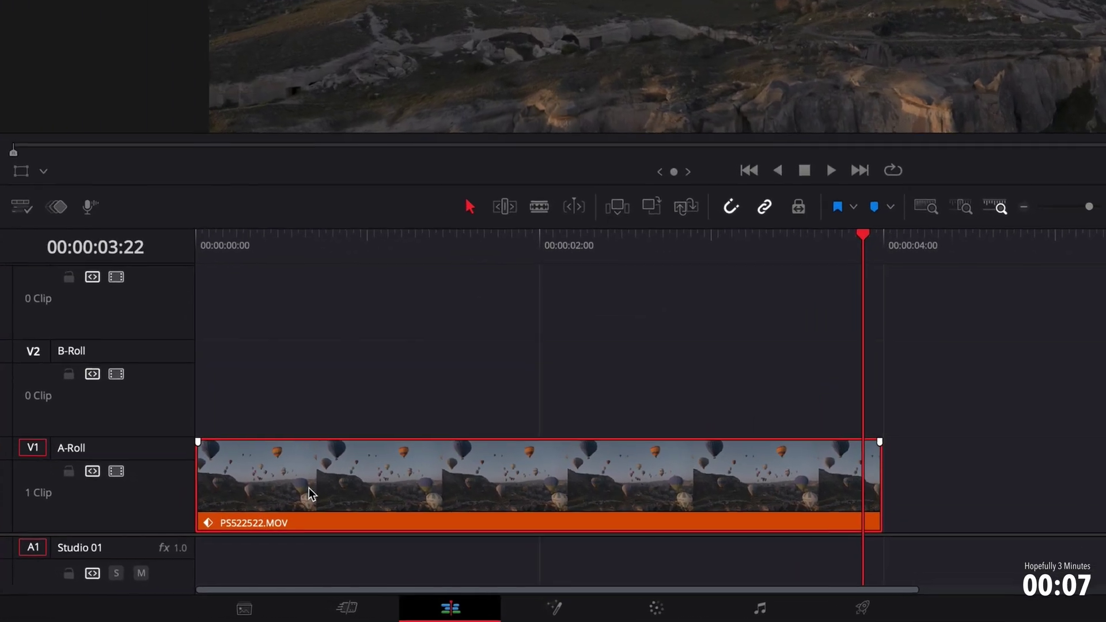
{"action": "left_click_drag", "start_coordinate": [431, 557], "coordinate": [431, 509]}
{"action": "left_click_drag", "start_coordinate": [310, 396], "coordinate": [309, 396]}
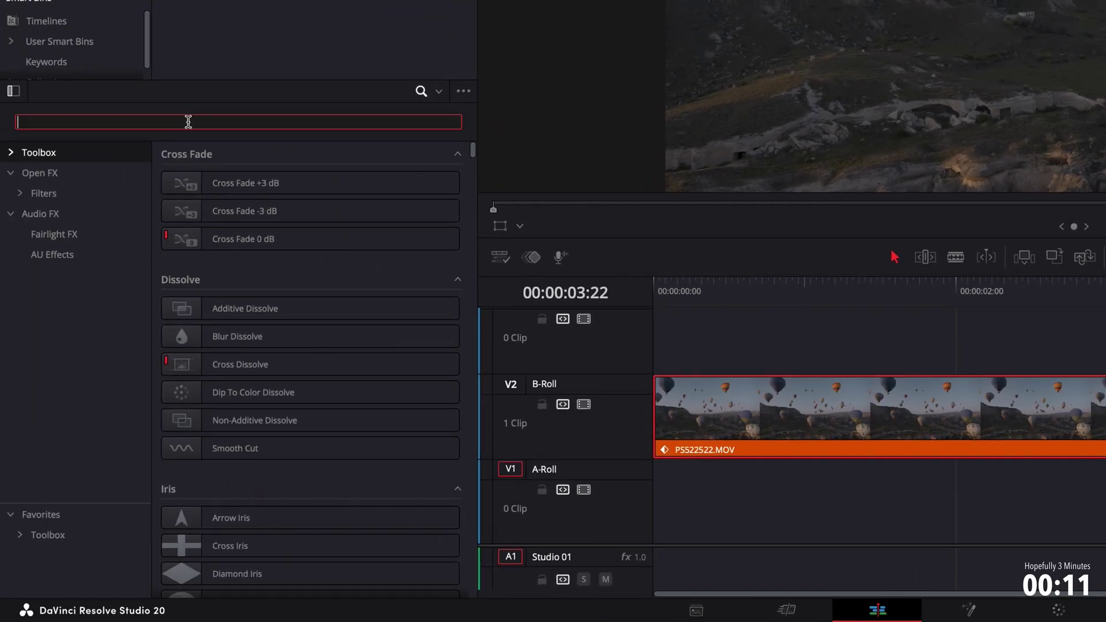
- Put the Text title from an Effects search for 'text' on A-Roll, trimmed to 3 seconds
{"action": "type", "text": "text"}
{"action": "left_click_drag", "start_coordinate": [264, 215], "coordinate": [654, 518]}
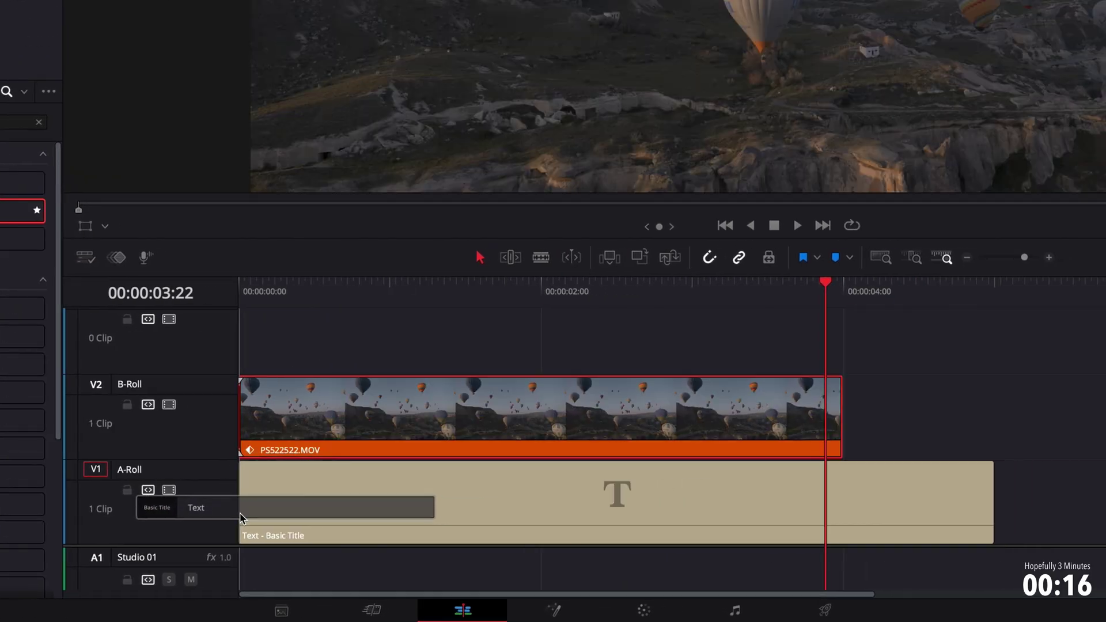
{"action": "left_click_drag", "start_coordinate": [241, 517], "coordinate": [241, 517]}
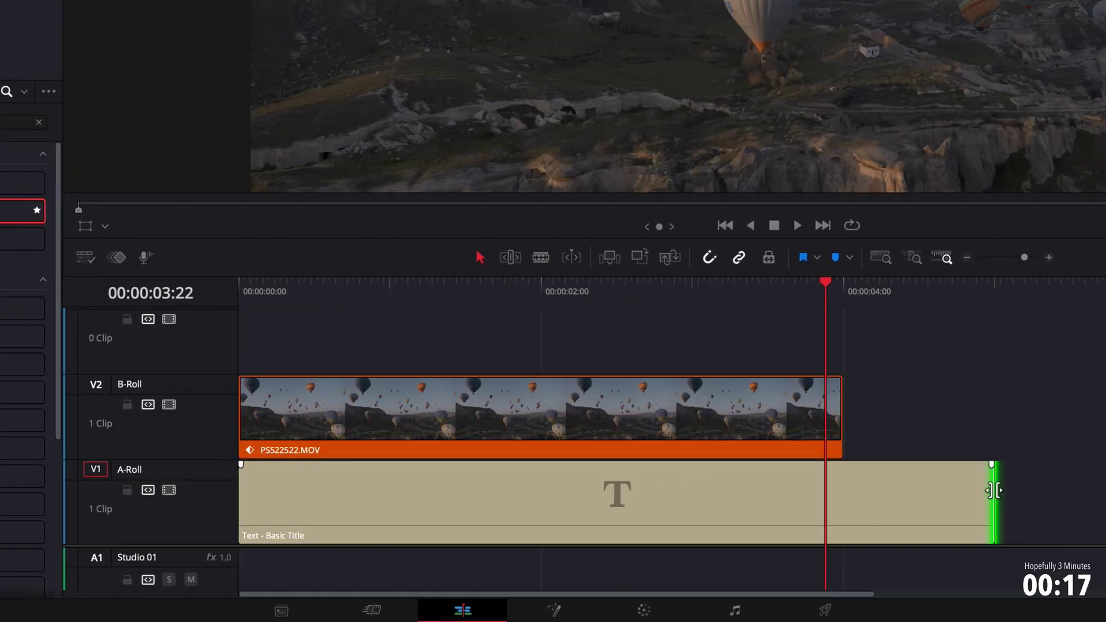
{"action": "left_click_drag", "start_coordinate": [993, 486], "coordinate": [690, 485]}
- Set the balloon clip's Composite Mode to Multiply
{"action": "left_click", "coordinate": [414, 436]}
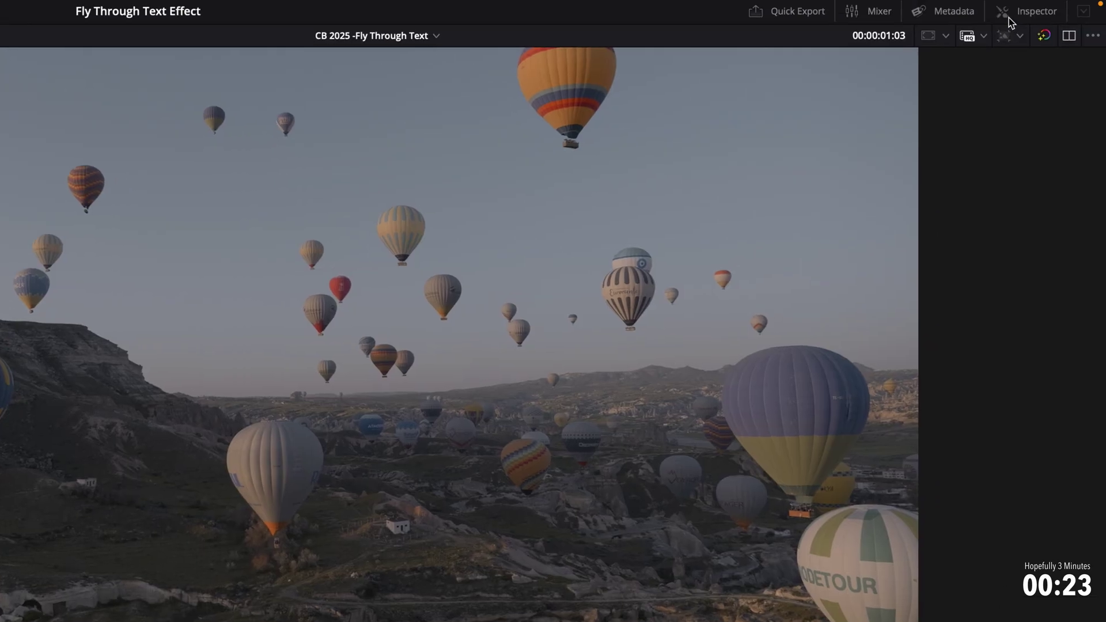
{"action": "left_click", "coordinate": [1001, 23]}
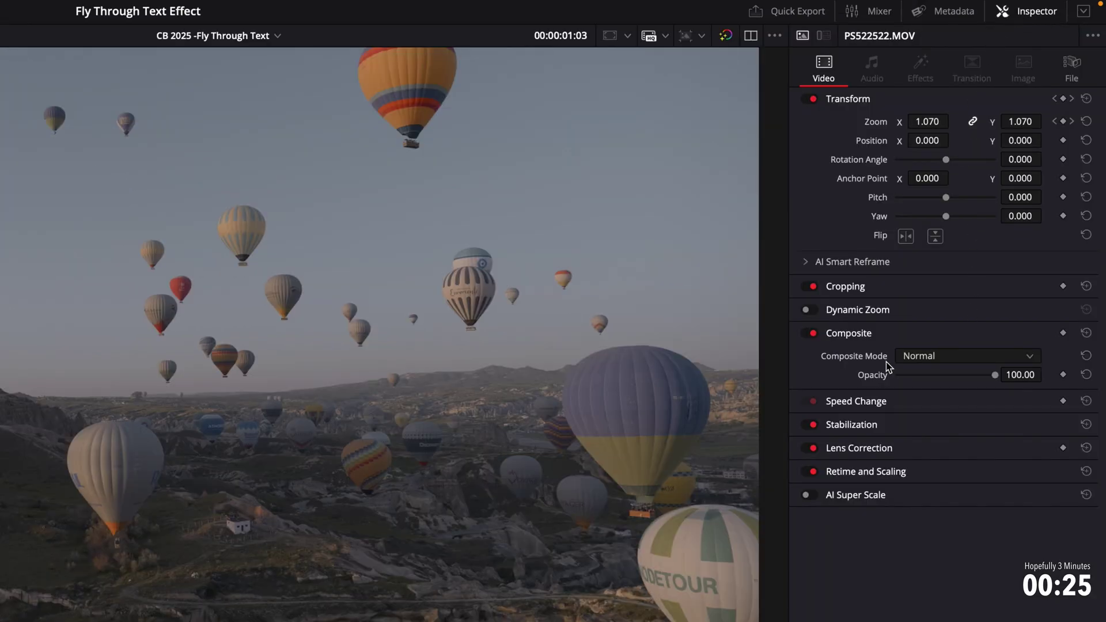
{"action": "left_click", "coordinate": [933, 357]}
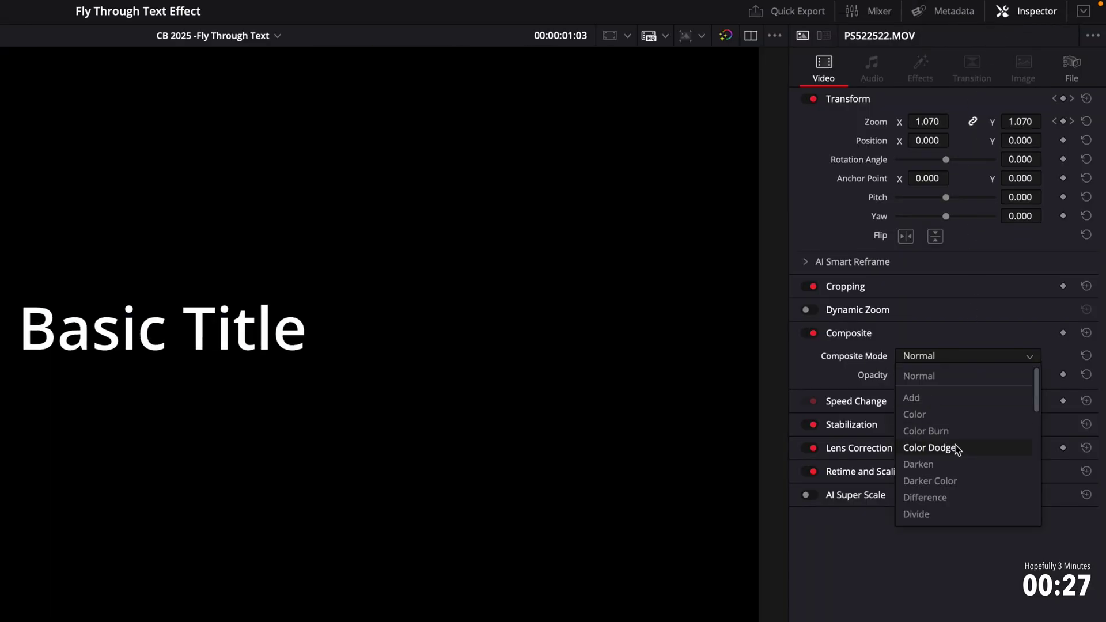
{"action": "scroll", "coordinate": [951, 444], "scroll_direction": "down", "scroll_amount": 4}
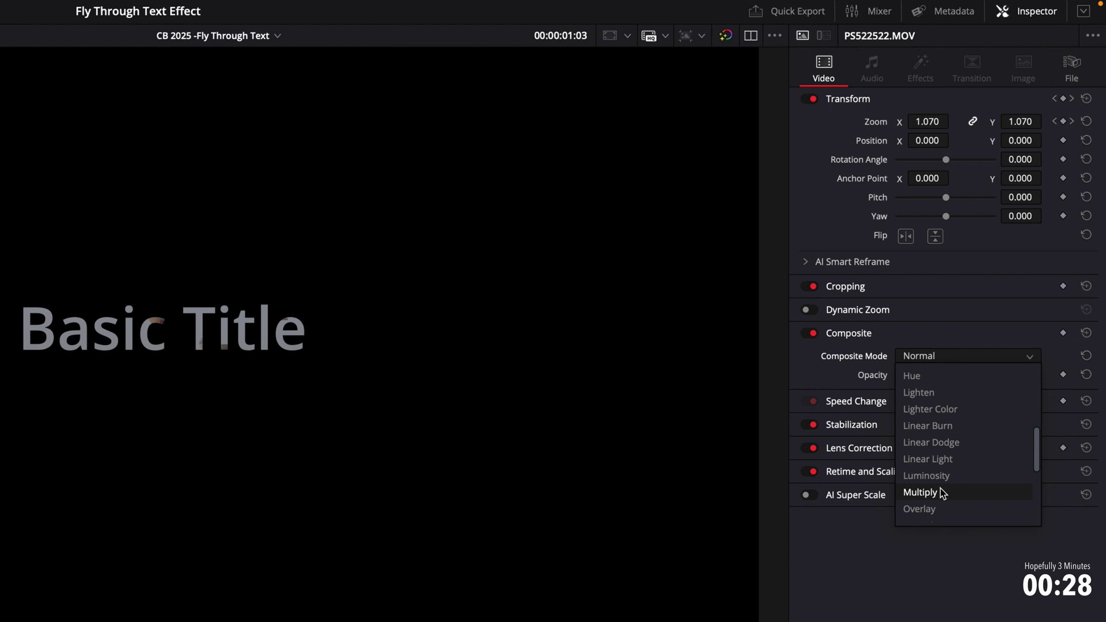
{"action": "left_click", "coordinate": [921, 492]}
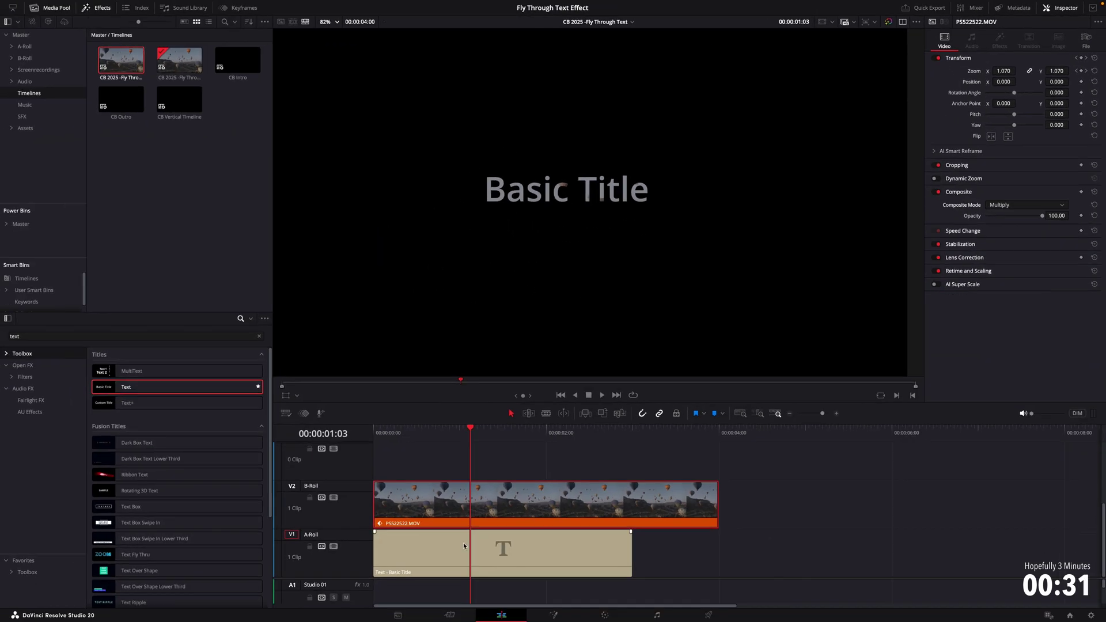
- Set the Basic Title's font to Avenir Next Condensed, weight Heavy
{"action": "left_click", "coordinate": [464, 546]}
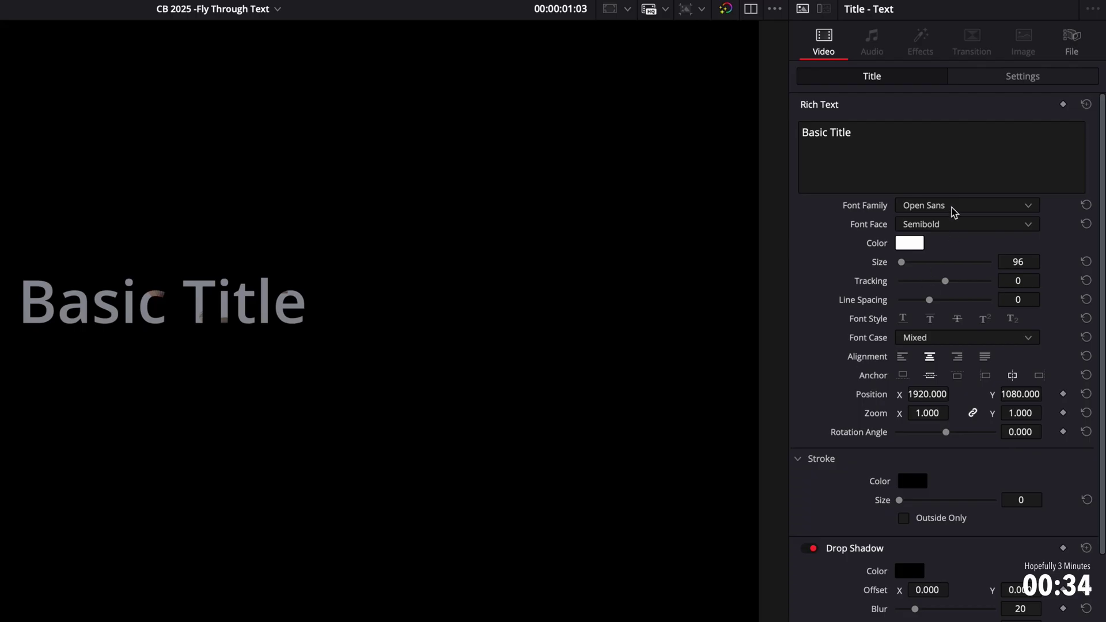
{"action": "left_click", "coordinate": [952, 206]}
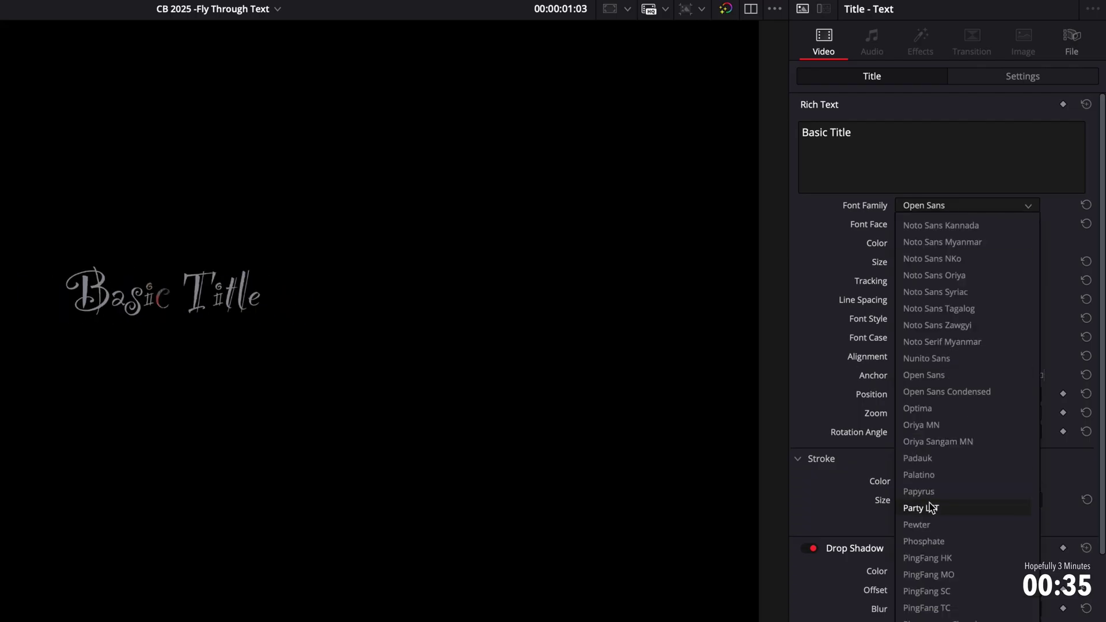
{"action": "scroll", "coordinate": [933, 507], "scroll_direction": "up", "scroll_amount": 10}
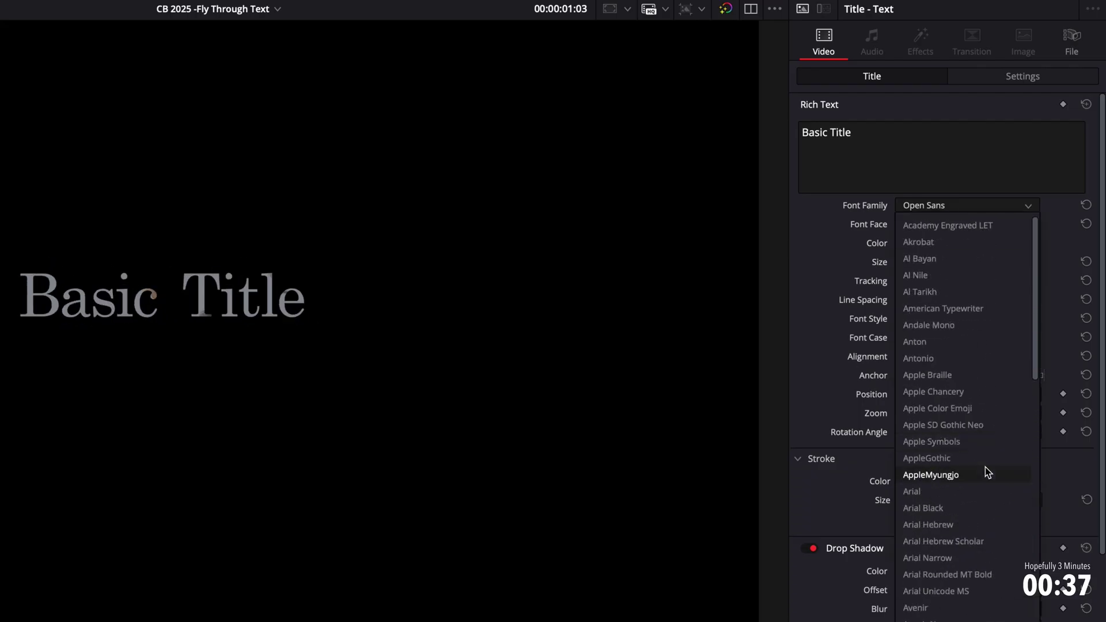
{"action": "scroll", "coordinate": [985, 472], "scroll_direction": "down", "scroll_amount": 3}
{"action": "left_click", "coordinate": [985, 472]}
{"action": "left_click", "coordinate": [973, 225]}
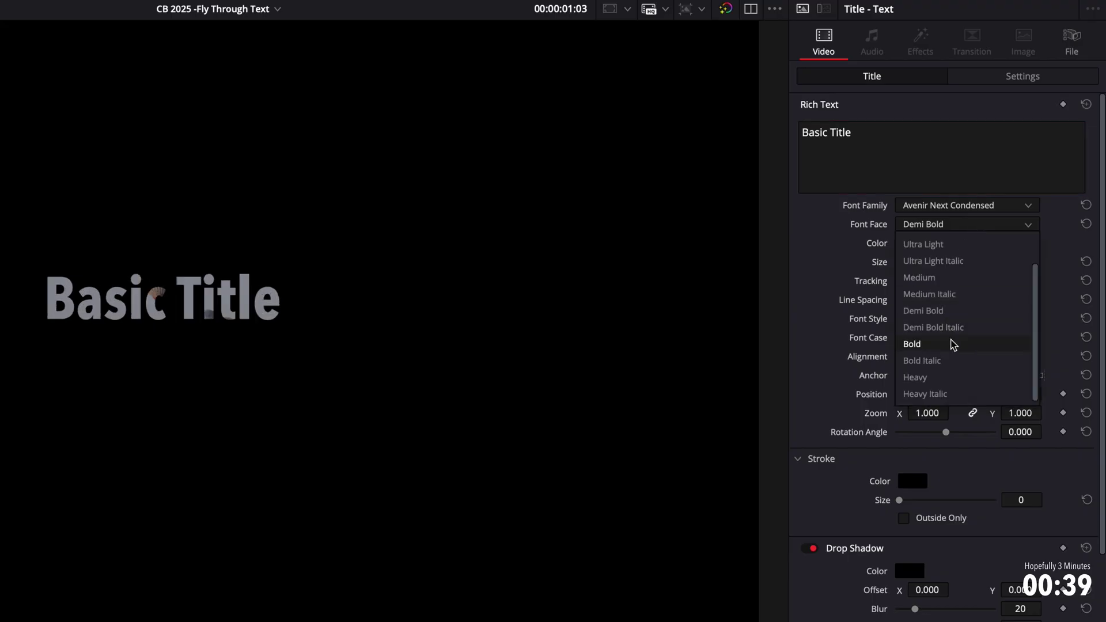
{"action": "left_click", "coordinate": [945, 377]}
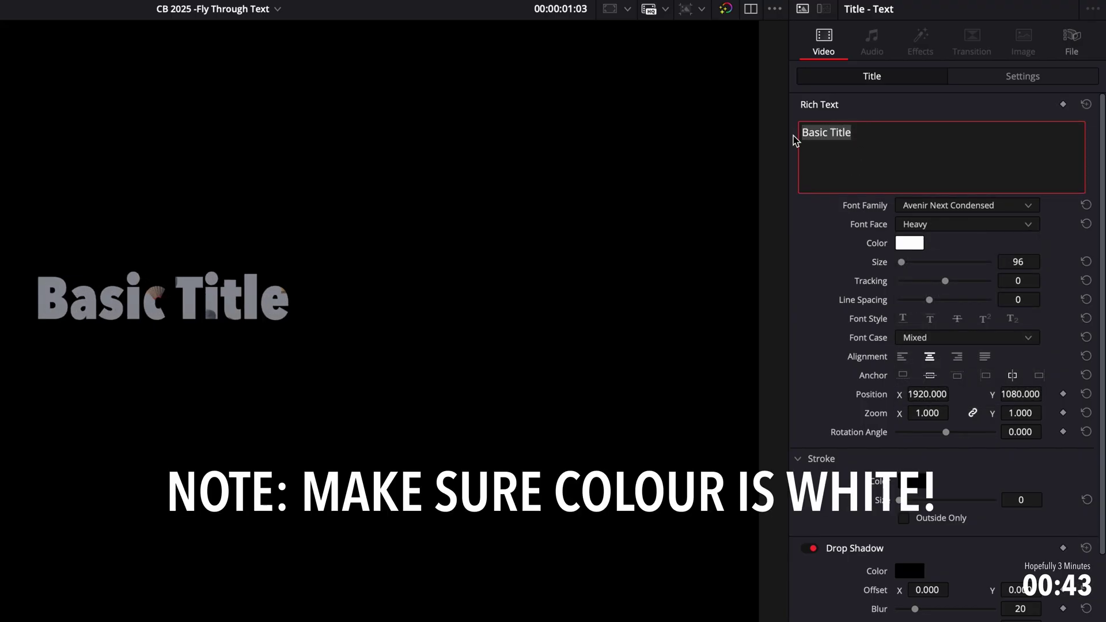
- Make the title read 'TURKEY' at size 576, with the preview zoomed to 75%
{"action": "type", "text": "TURKEY"}
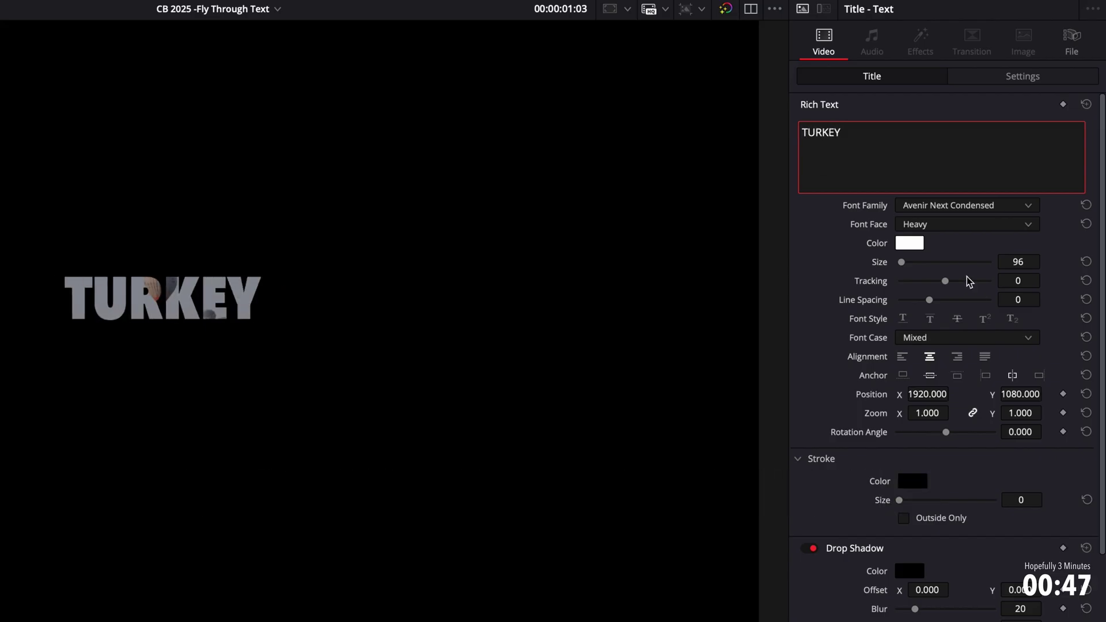
{"action": "left_click_drag", "start_coordinate": [903, 264], "coordinate": [911, 266]}
{"action": "left_click_drag", "start_coordinate": [994, 168], "coordinate": [994, 169]}
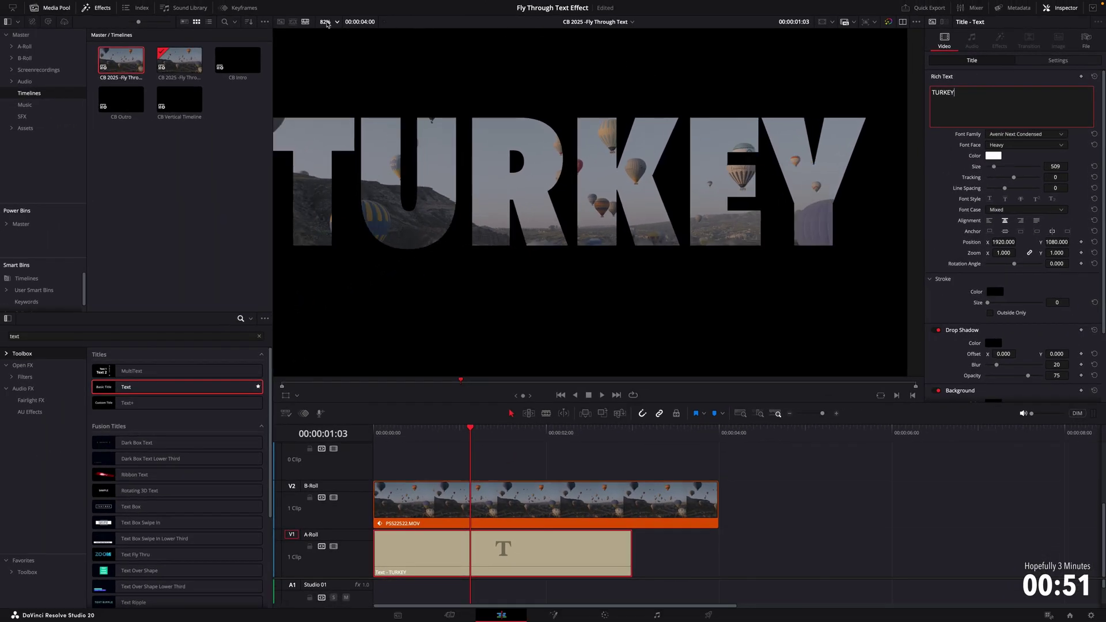
{"action": "left_click", "coordinate": [325, 23]}
{"action": "left_click", "coordinate": [333, 39]}
{"action": "left_click_drag", "start_coordinate": [994, 168], "coordinate": [996, 169]}
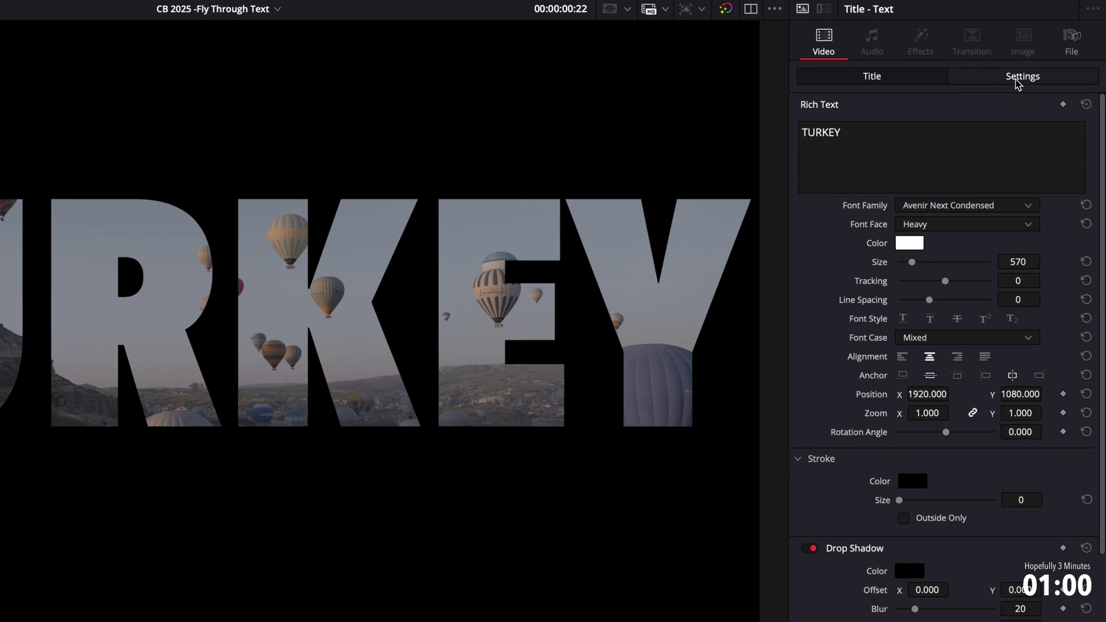
- Enable Dynamic Zoom in the title's Settings and show the Dynamic Zoom overlay on the viewer
{"action": "left_click", "coordinate": [1018, 84]}
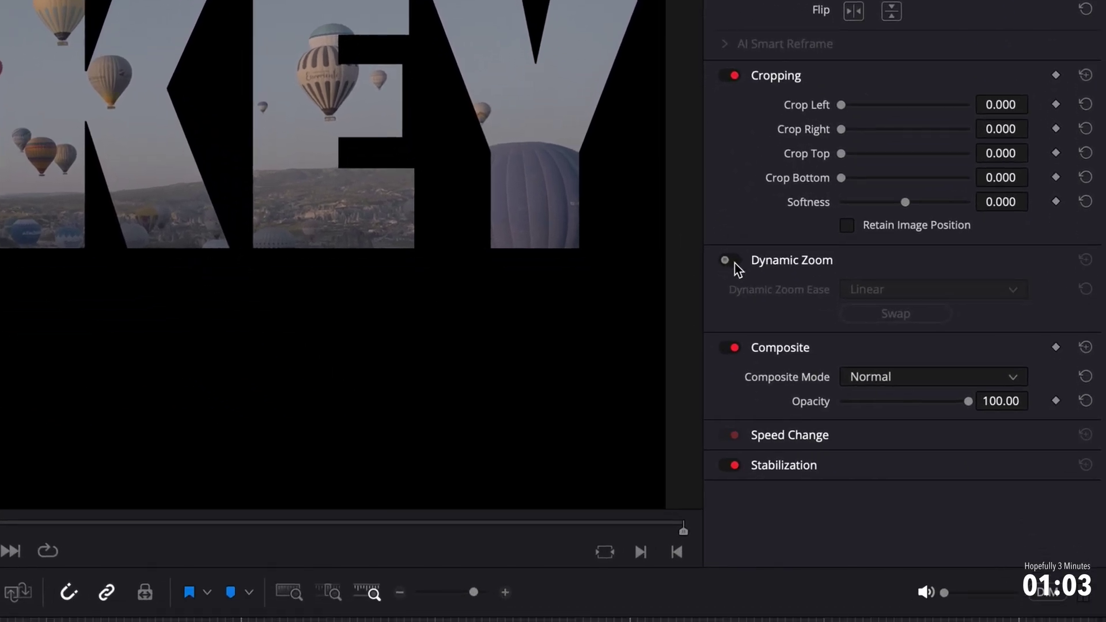
{"action": "left_click", "coordinate": [734, 261]}
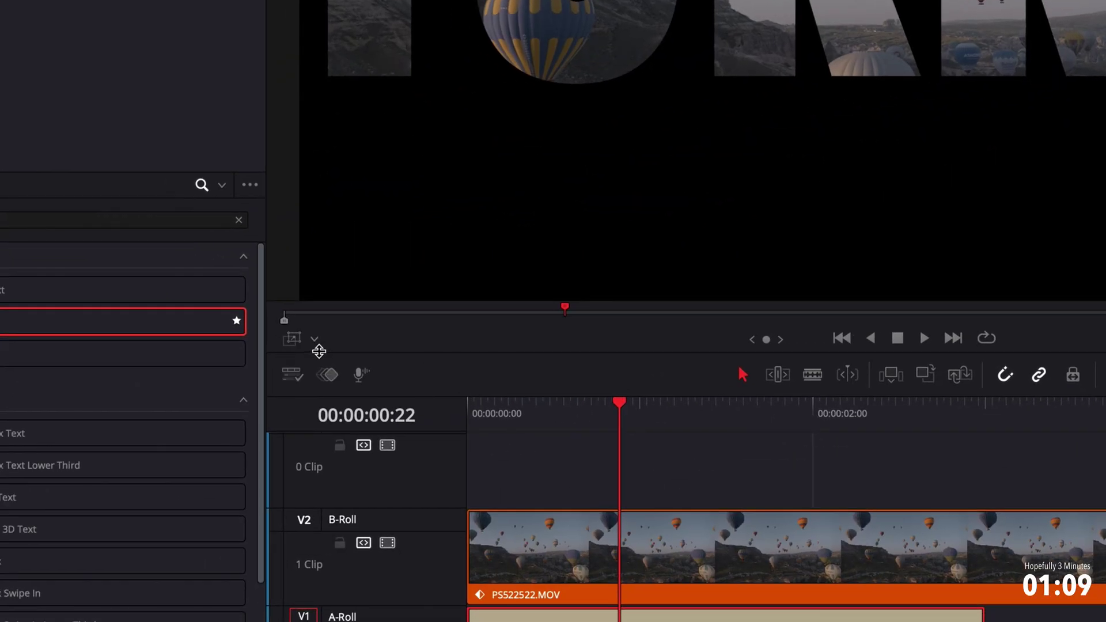
{"action": "left_click", "coordinate": [314, 341]}
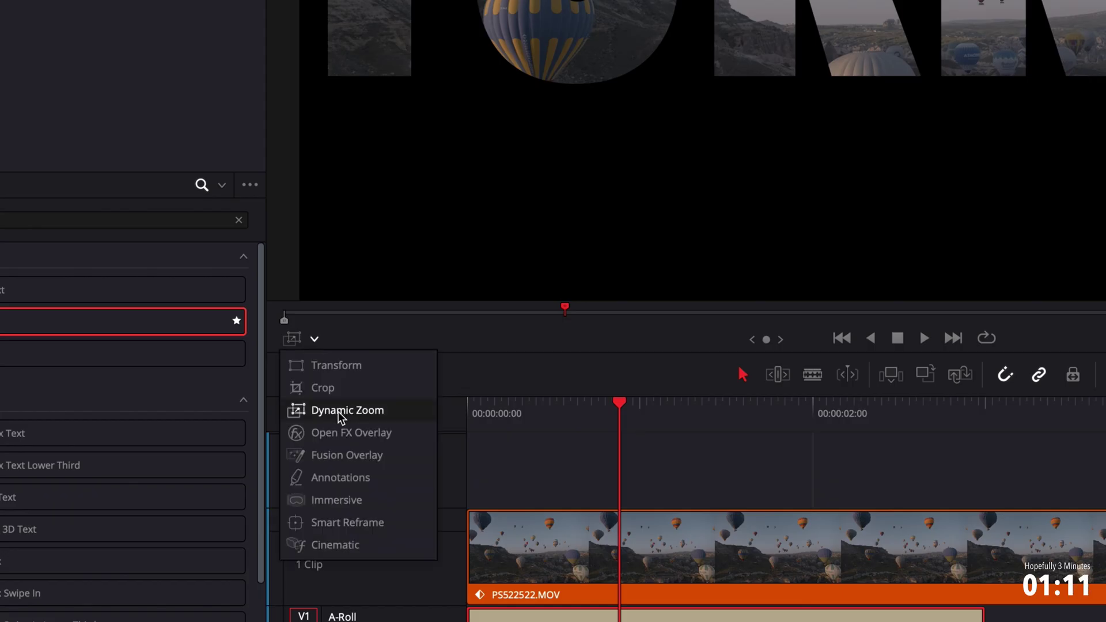
{"action": "left_click", "coordinate": [342, 416]}
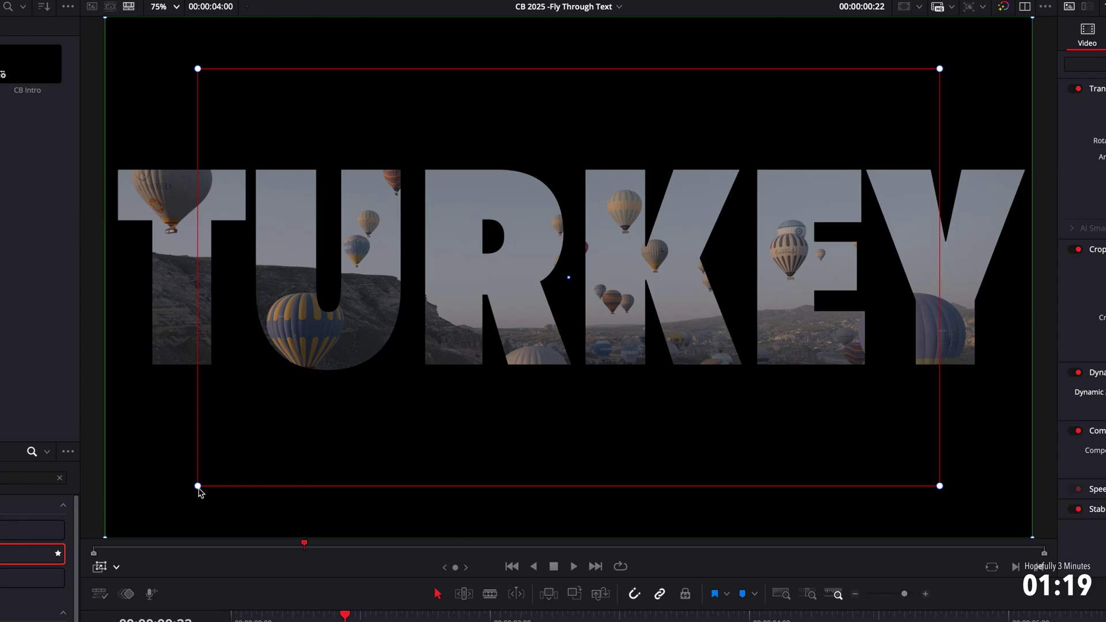
- Drag the red Dynamic Zoom rectangle's corner inward to frame the R and K letters
{"action": "left_click_drag", "start_coordinate": [199, 490], "coordinate": [483, 340]}
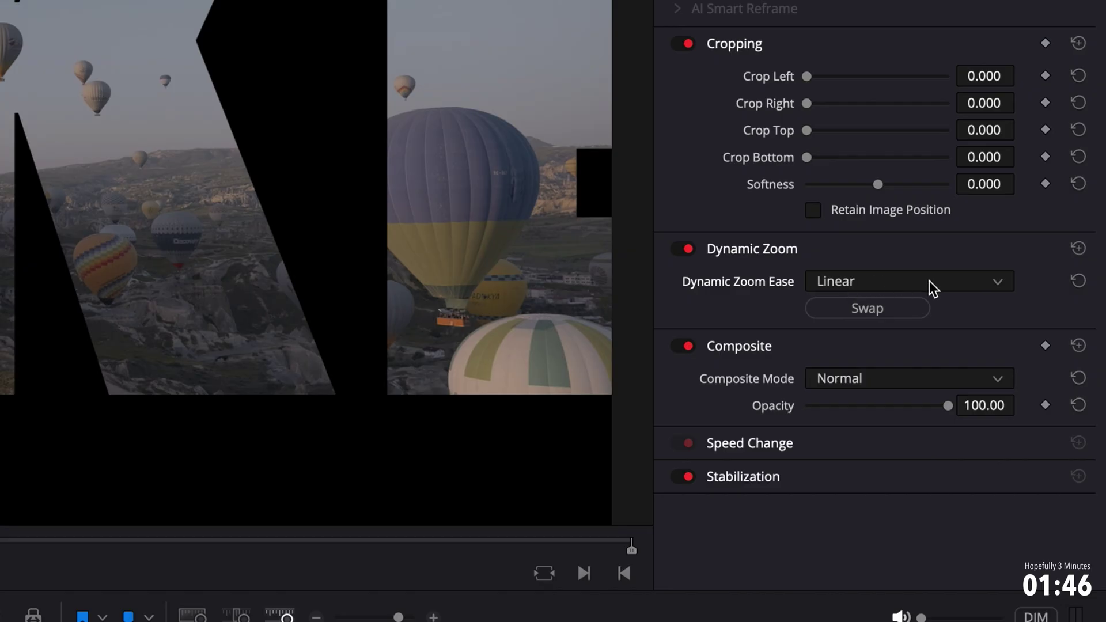
- Check the Dynamic Zoom Ease options, then trim the title clip's end to 00:00:02:00
{"action": "left_click", "coordinate": [988, 555]}
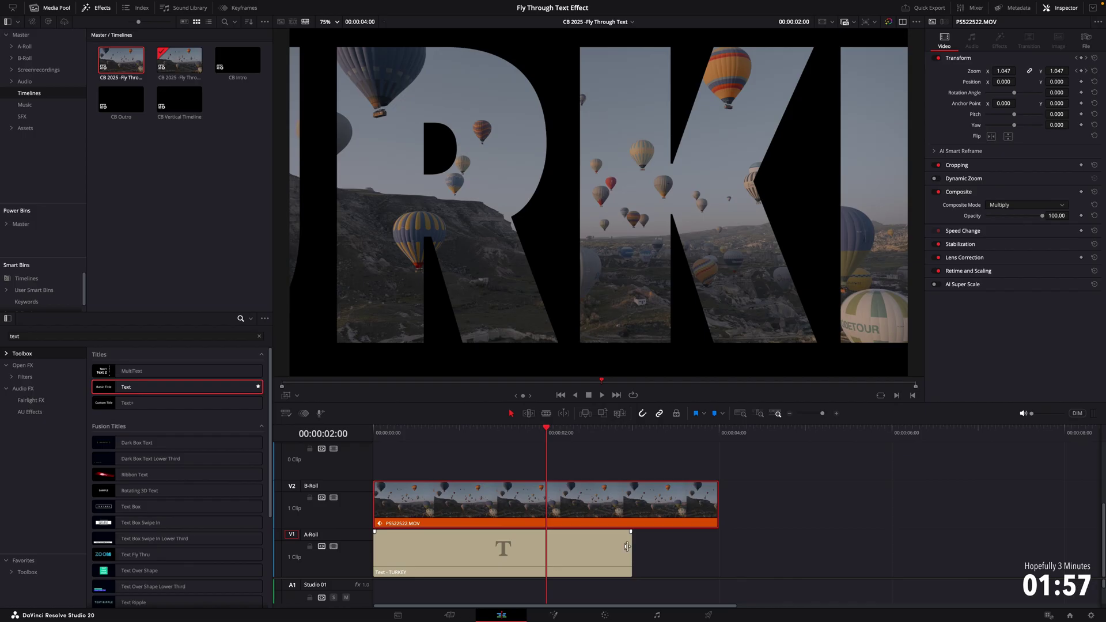
{"action": "left_click_drag", "start_coordinate": [617, 546], "coordinate": [543, 547]}
- Play back the fly-through, then switch to the Blade tool
{"action": "key", "text": "space"}
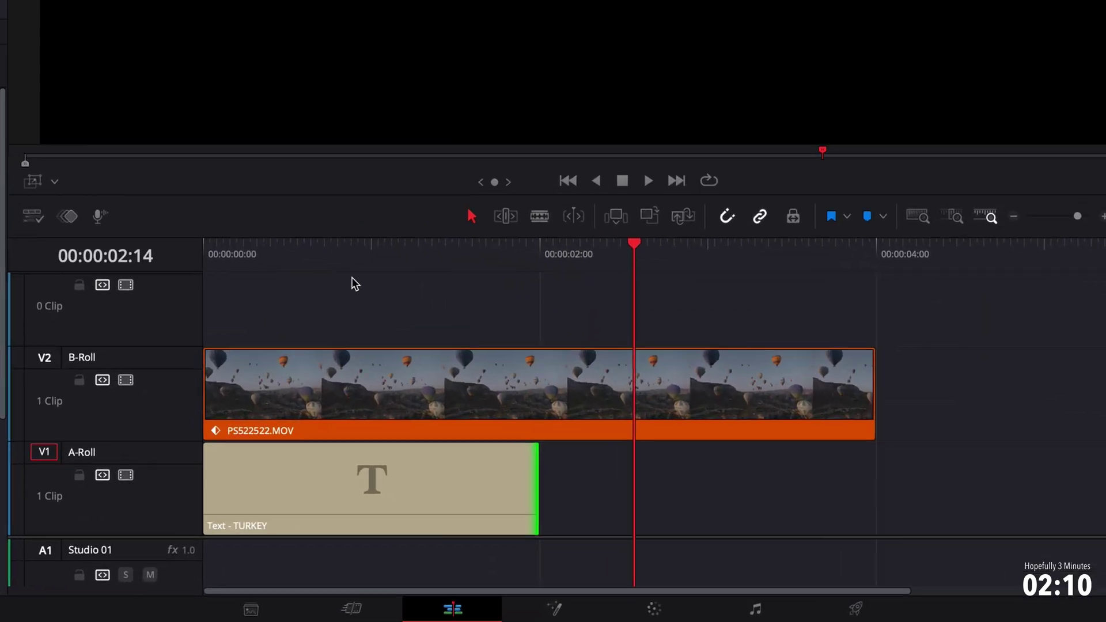
{"action": "key", "text": "b"}
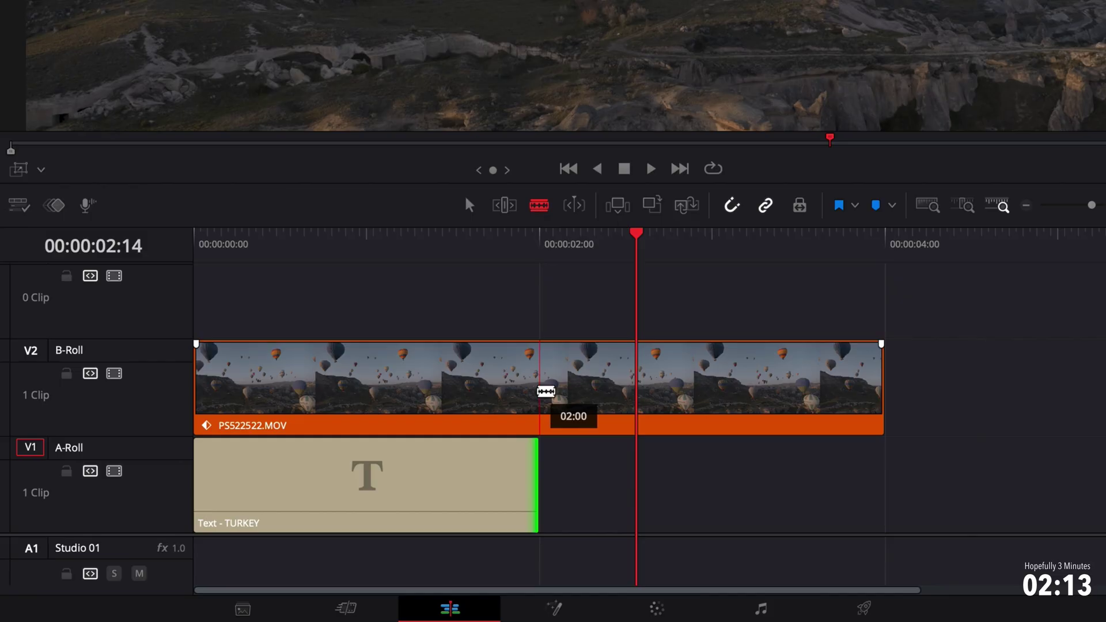
{"action": "left_click", "coordinate": [545, 392]}
{"action": "key", "text": "a"}
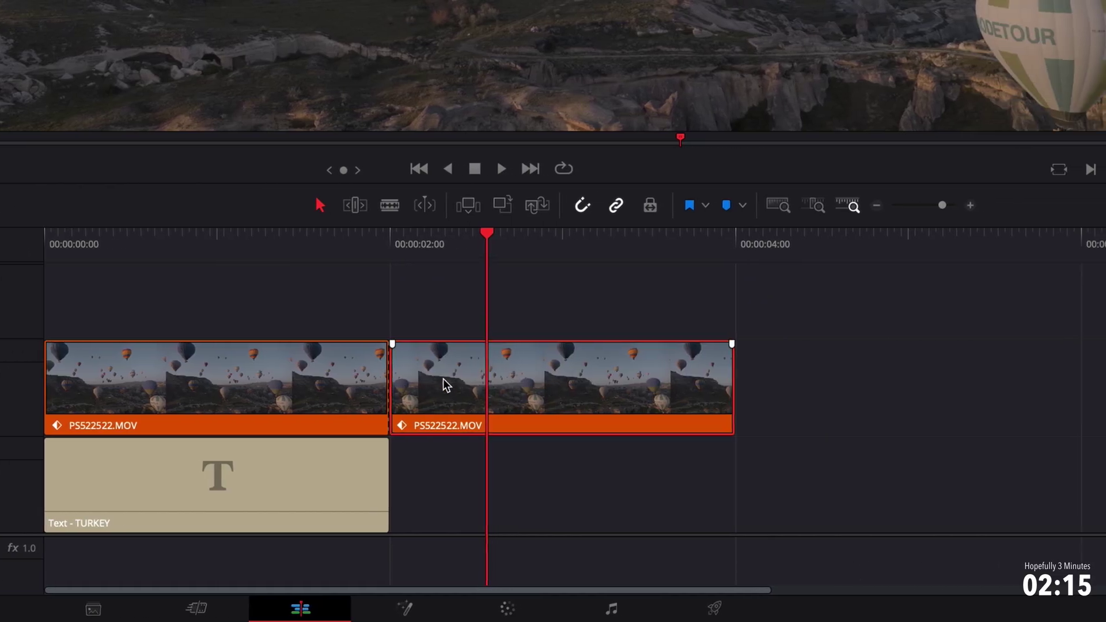
{"action": "left_click", "coordinate": [967, 380]}
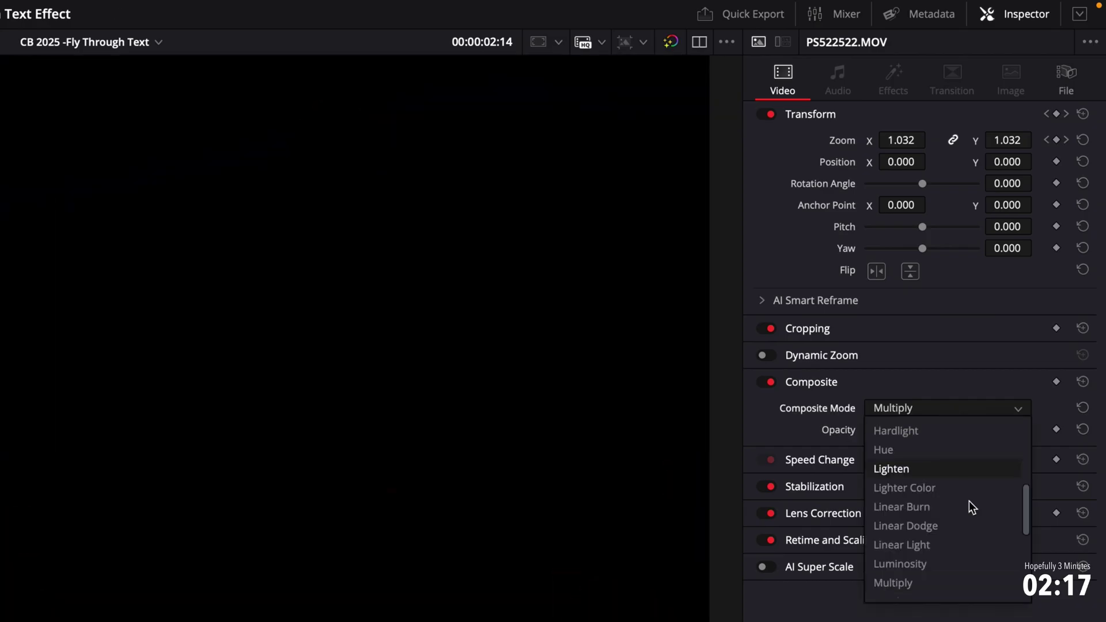
{"action": "scroll", "coordinate": [970, 503], "scroll_direction": "up", "scroll_amount": 4}
{"action": "left_click", "coordinate": [902, 430]}
{"action": "key", "text": "Home"}
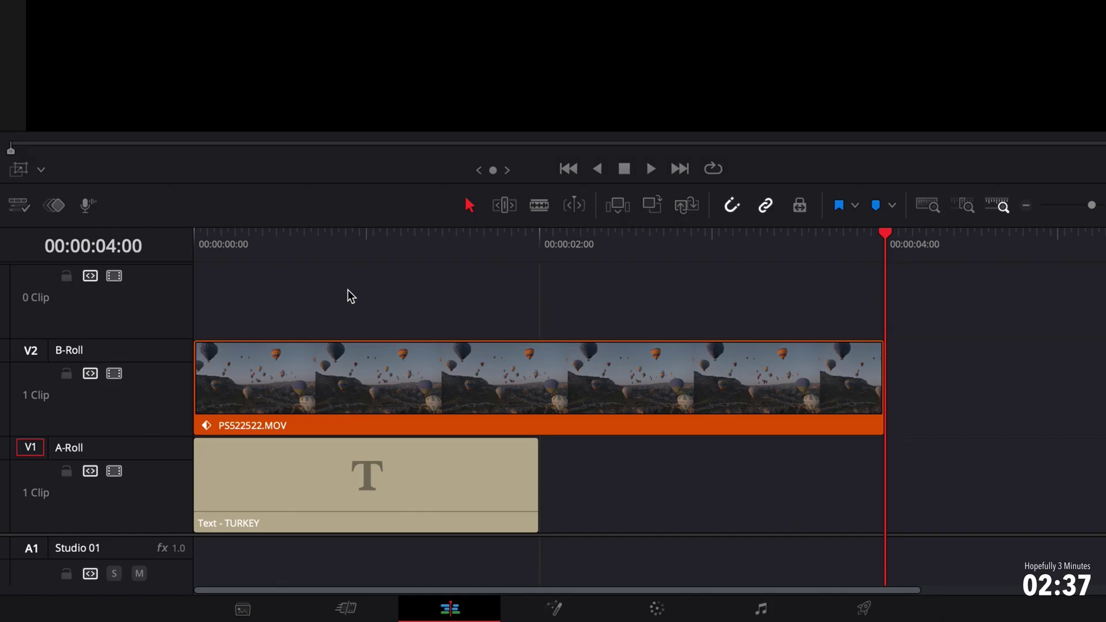
- Blade the TURKEY text clip at 00:20, then disable Dynamic Zoom on the first piece
{"action": "left_click_drag", "start_coordinate": [201, 245], "coordinate": [334, 241]}
{"action": "key", "text": "b"}
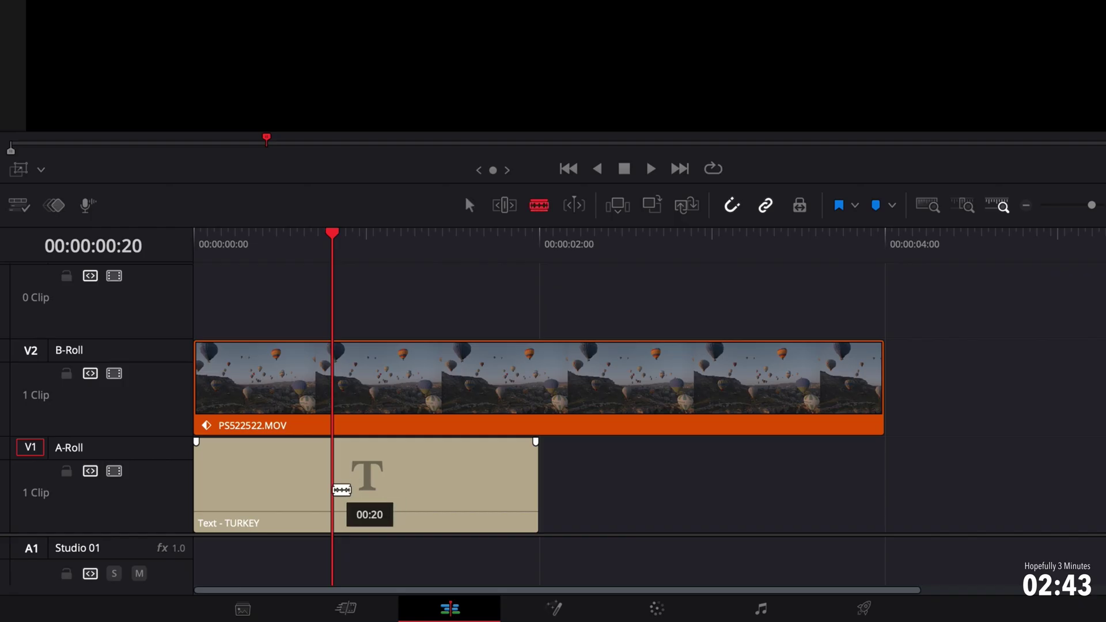
{"action": "left_click", "coordinate": [333, 489]}
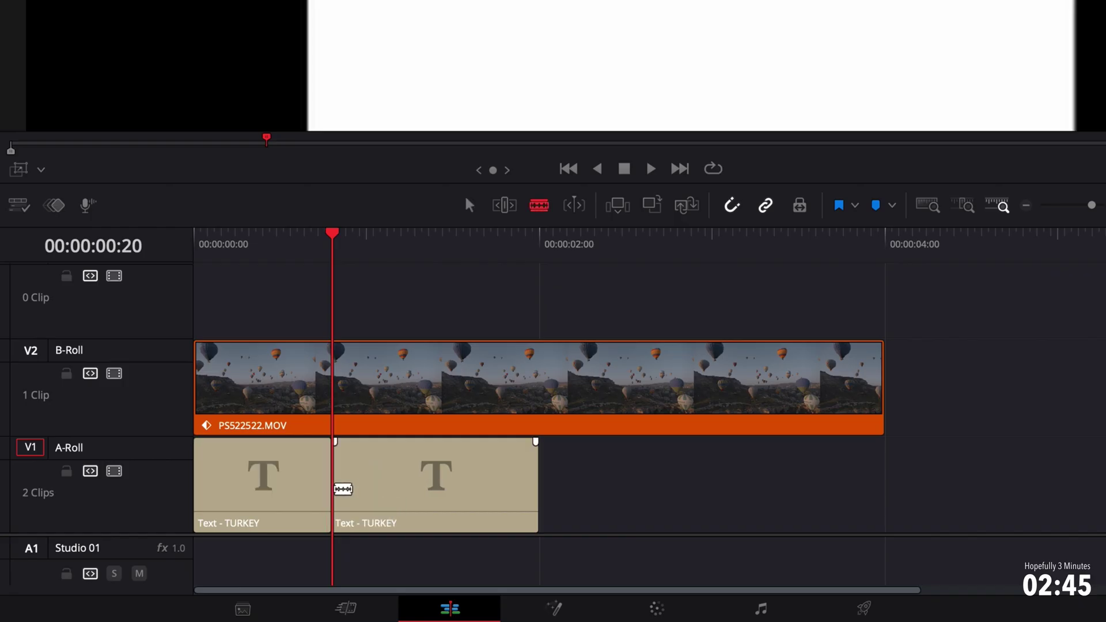
{"action": "key", "text": "a"}
{"action": "left_click", "coordinate": [285, 484]}
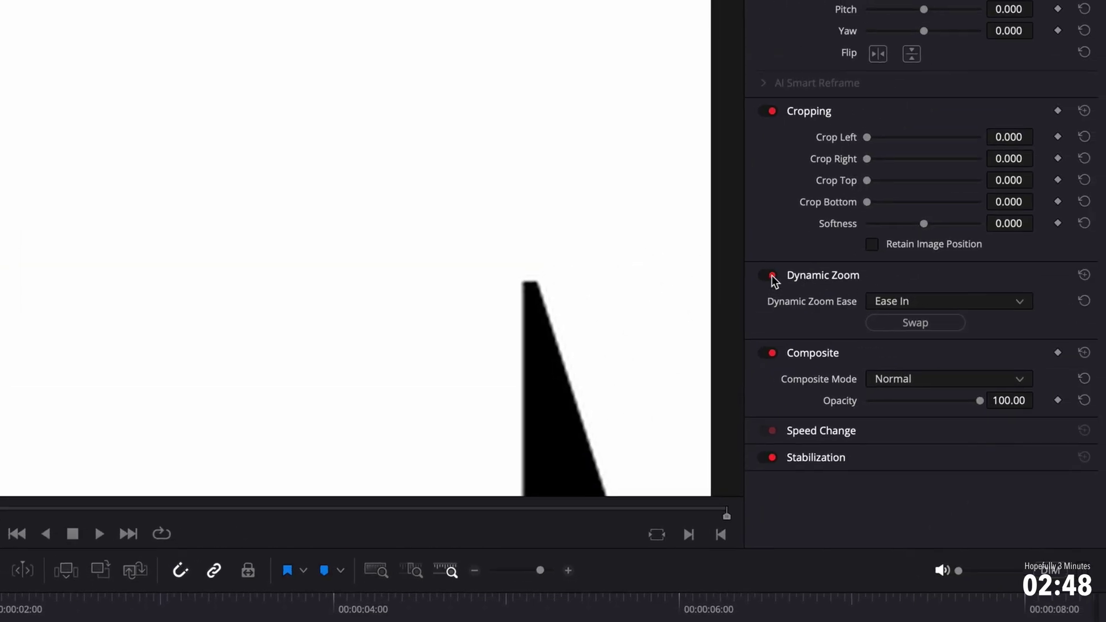
{"action": "left_click", "coordinate": [772, 276]}
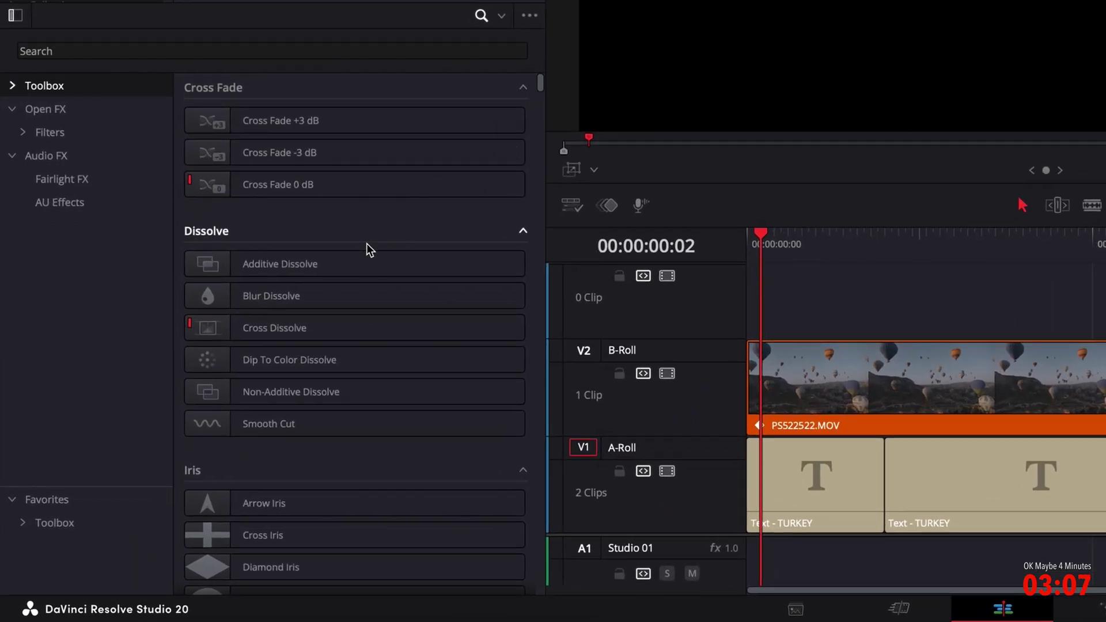
- Place a Cross Dissolve at the start of the first TURKEY text clip on V1
{"action": "left_click_drag", "start_coordinate": [289, 329], "coordinate": [763, 490]}
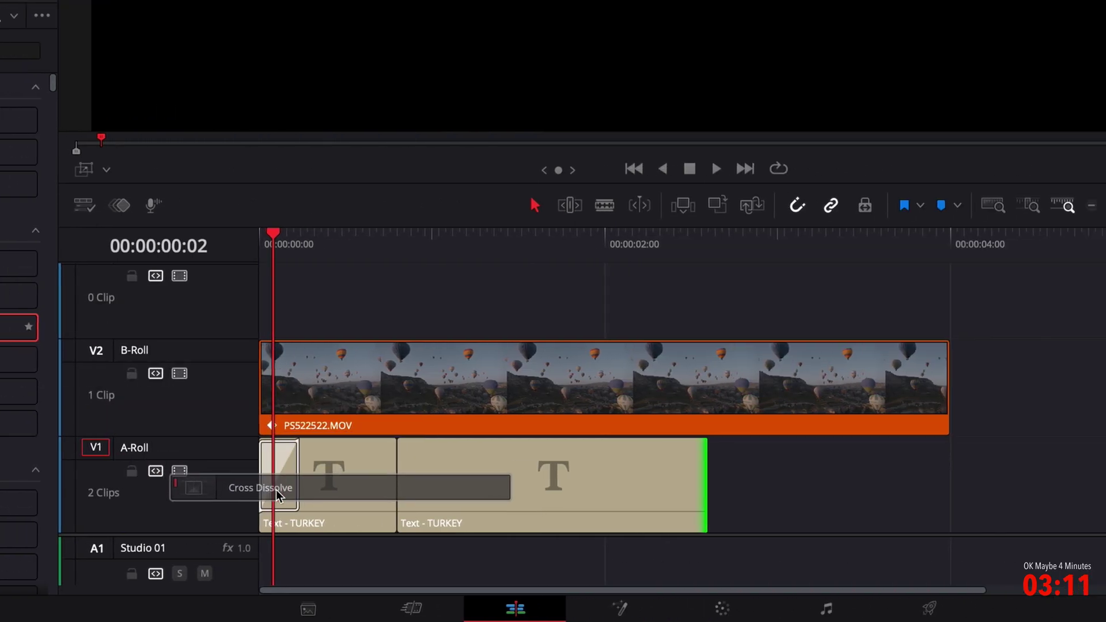
{"action": "left_click_drag", "start_coordinate": [275, 489], "coordinate": [275, 489]}
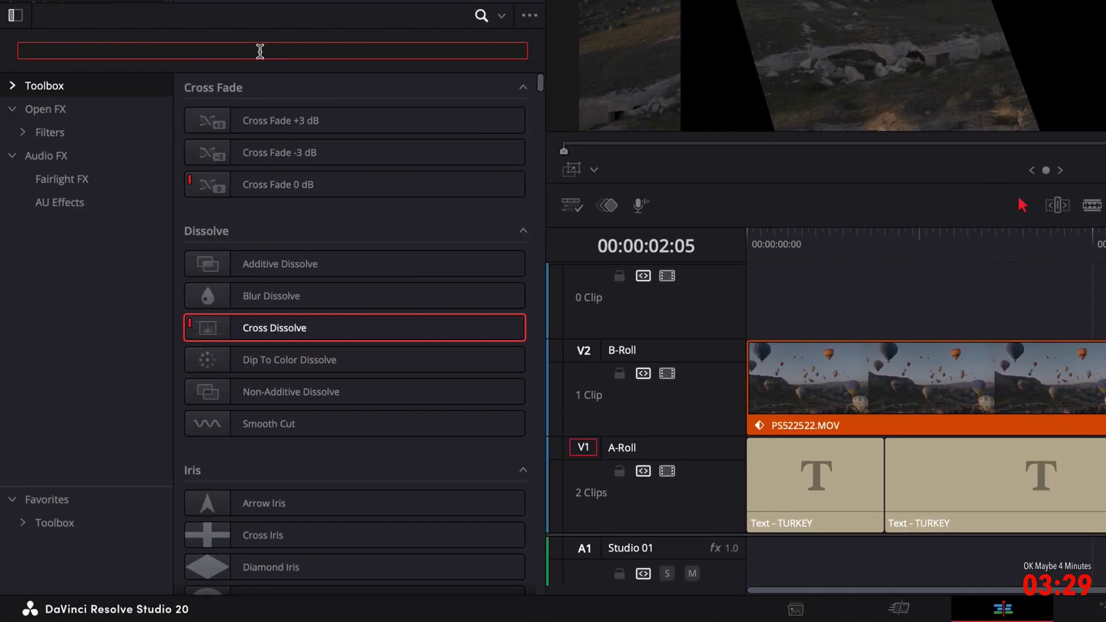
- Drop the Slide transition, found by searching 'slid', onto the first text clip's start and extend it to 18 frames
{"action": "type", "text": "slid"}
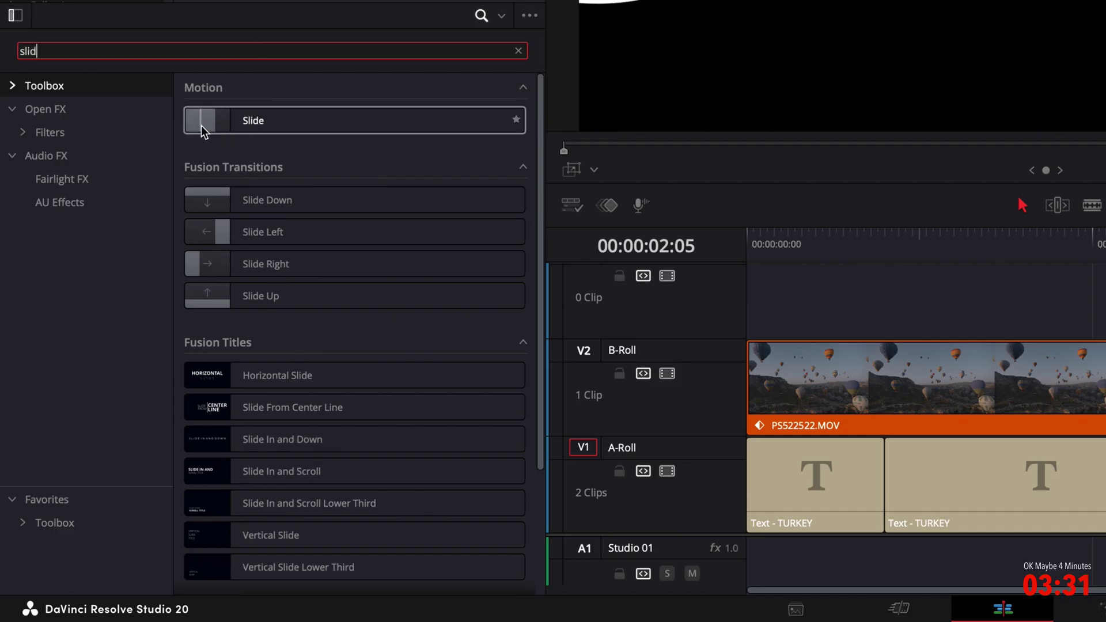
{"action": "left_click_drag", "start_coordinate": [202, 126], "coordinate": [761, 486]}
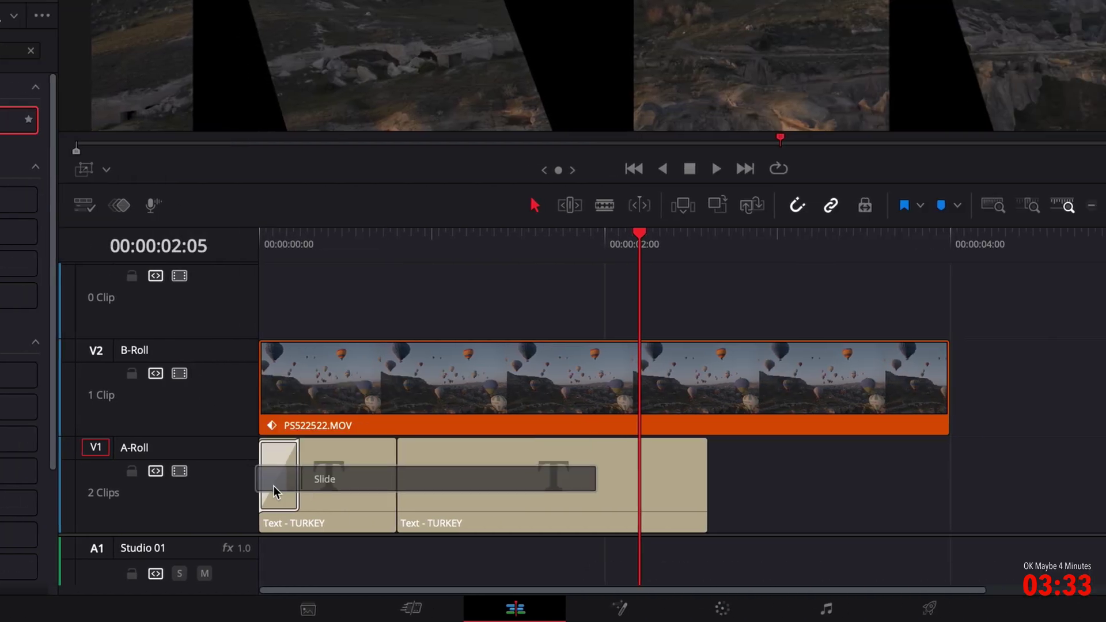
{"action": "left_click_drag", "start_coordinate": [274, 485], "coordinate": [386, 467]}
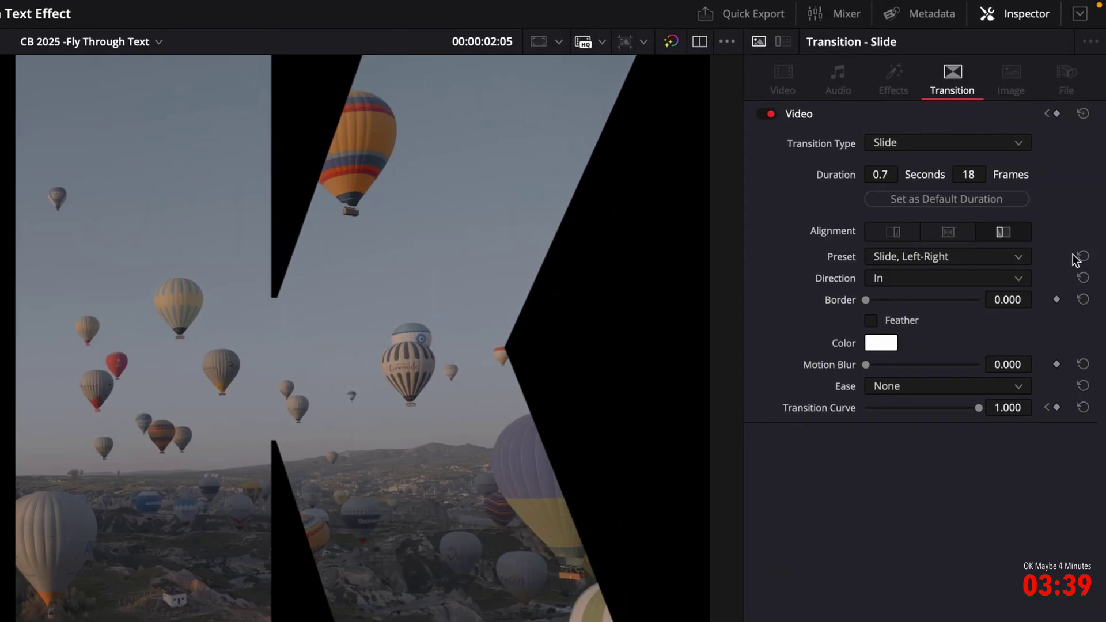
- Set the Slide transition's preset to Slide, Right-Left and Ease to In & Out
{"action": "left_click", "coordinate": [963, 259]}
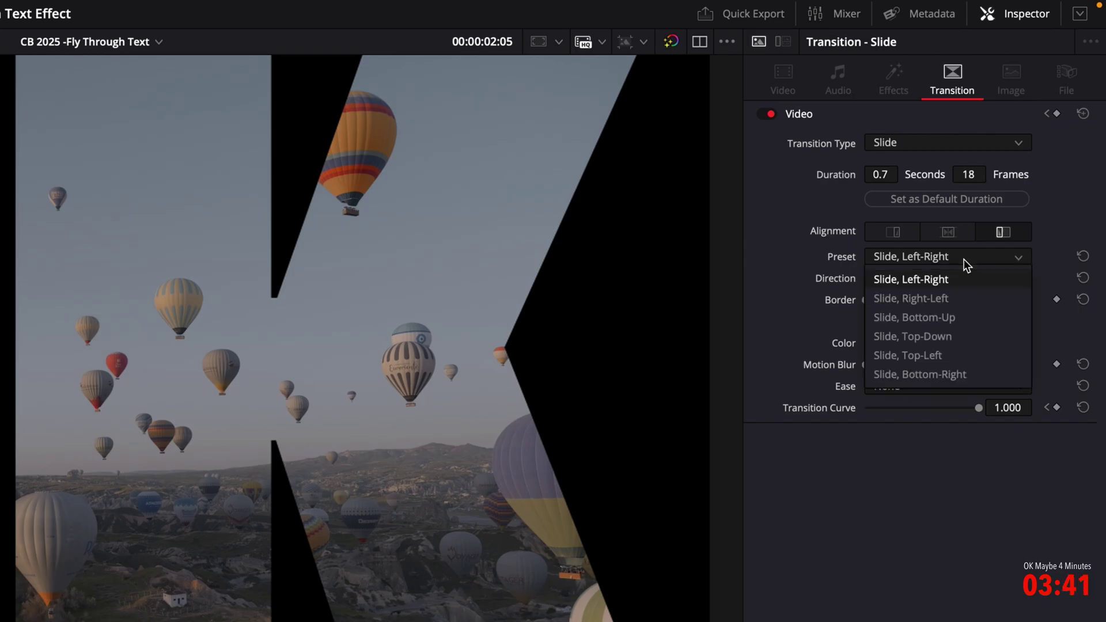
{"action": "left_click", "coordinate": [955, 291]}
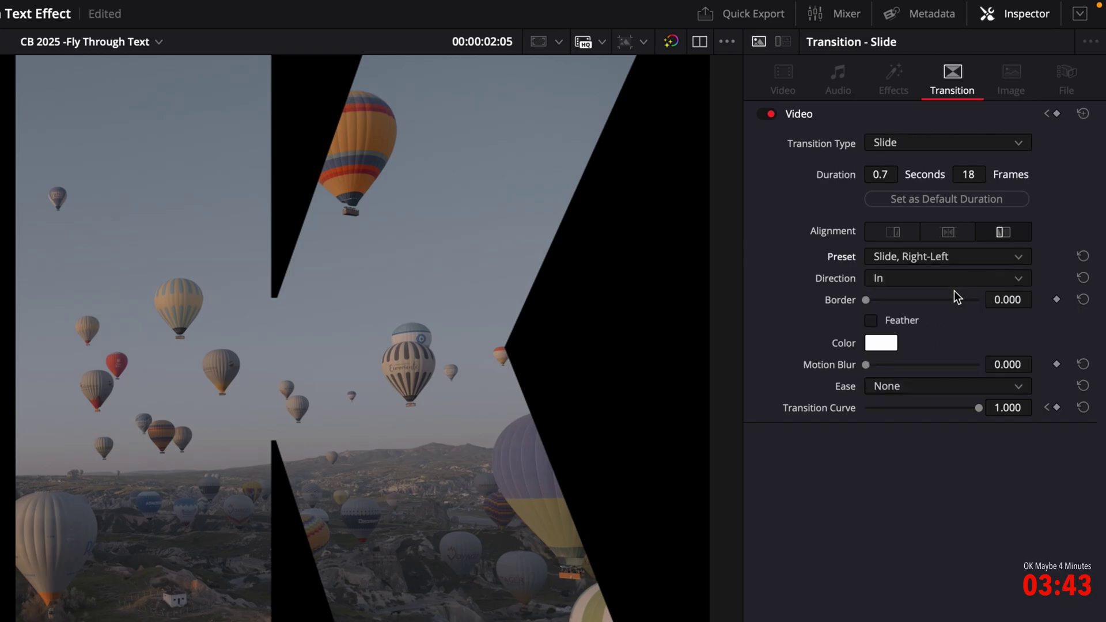
{"action": "left_click", "coordinate": [913, 390]}
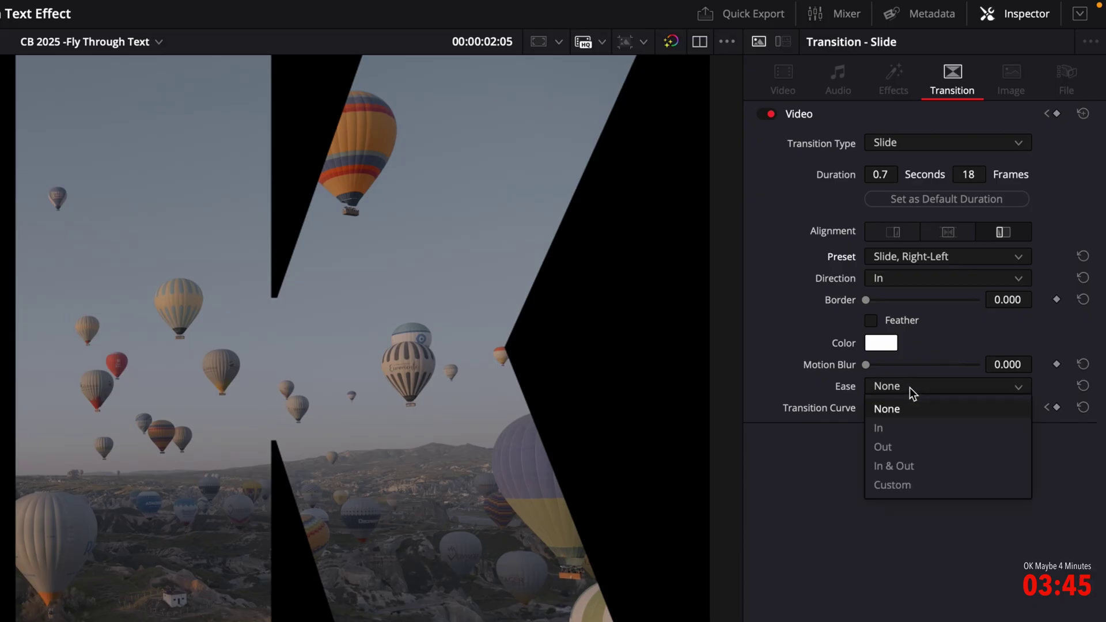
{"action": "left_click", "coordinate": [914, 468]}
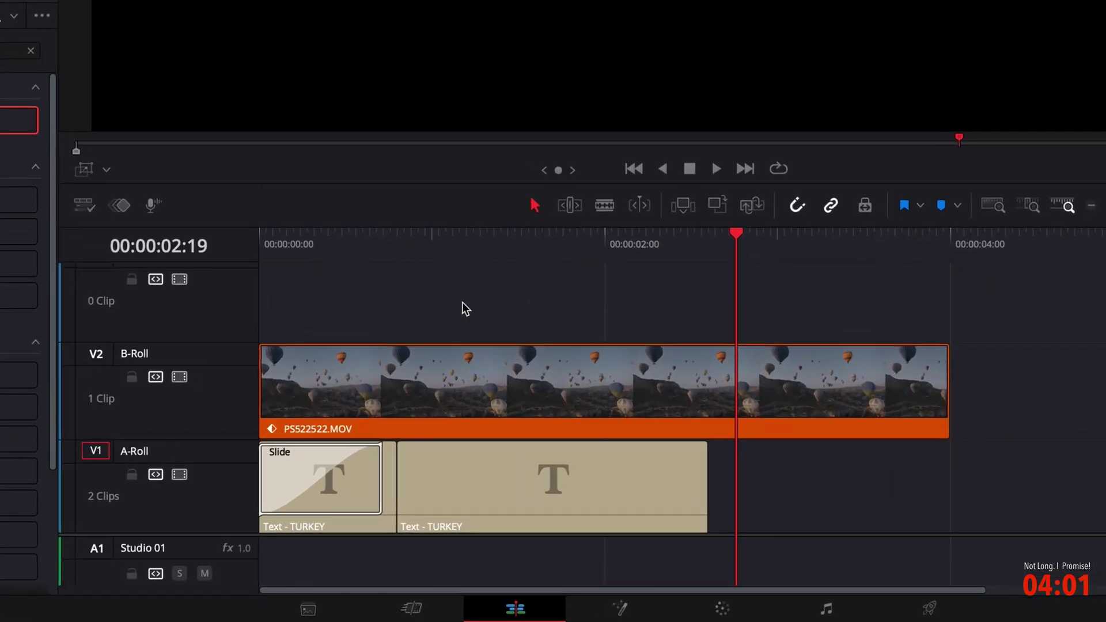
- Split the balloon B-Roll footage at 02:15 with the blade tool
{"action": "key", "text": "b"}
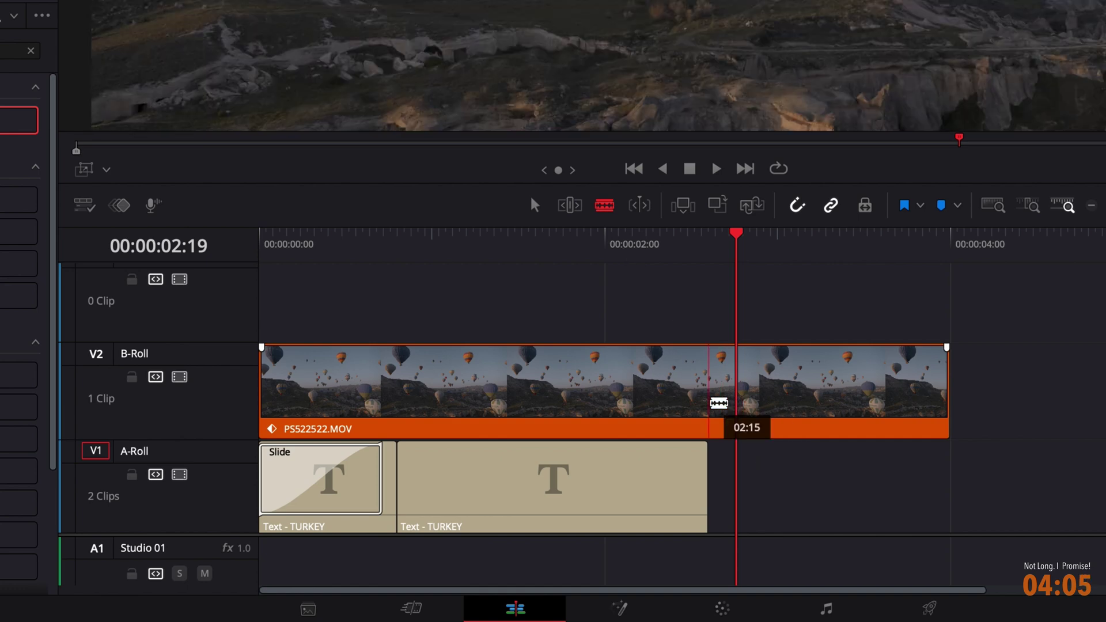
{"action": "left_click", "coordinate": [709, 404]}
{"action": "key", "text": "a"}
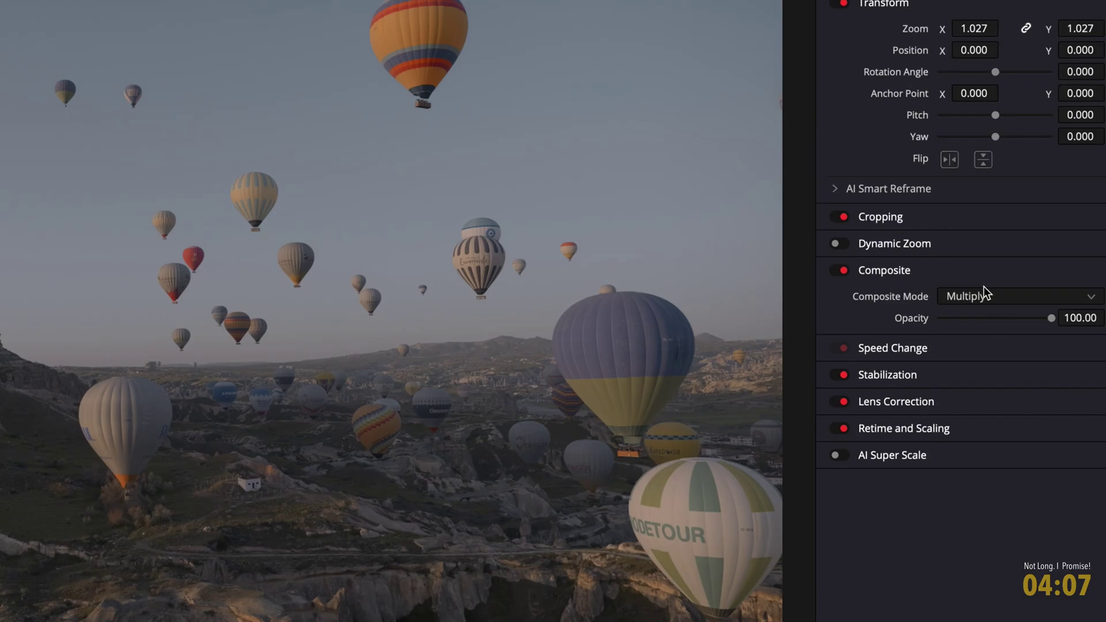
- Set the later balloon piece's Composite Mode to Normal in the Inspector
{"action": "left_click", "coordinate": [986, 294]}
{"action": "scroll", "coordinate": [1003, 359], "scroll_direction": "up", "scroll_amount": 5}
{"action": "left_click", "coordinate": [909, 432]}
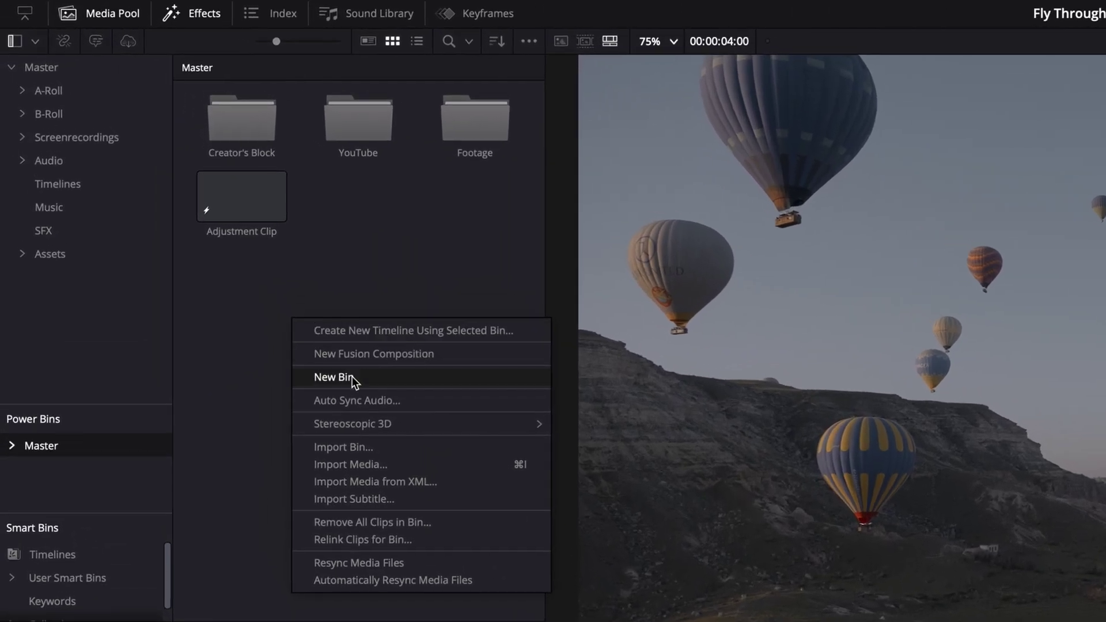
- Create a power bin named 'Text Effect' and store the TURKEY text clip in it
{"action": "left_click", "coordinate": [353, 379]}
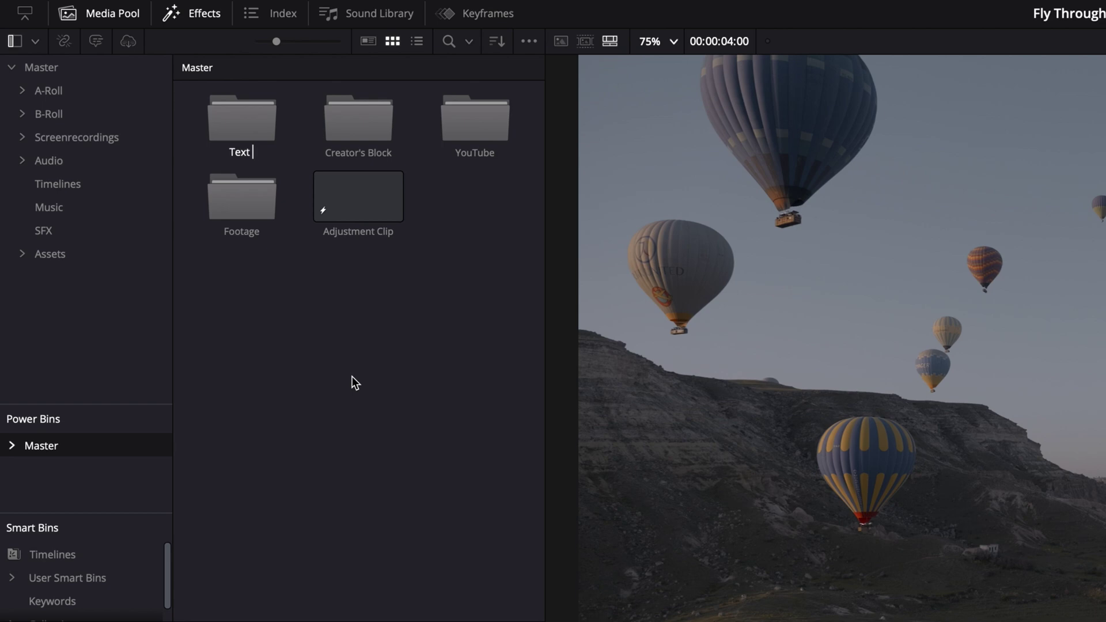
{"action": "type", "text": "Text Effect"}
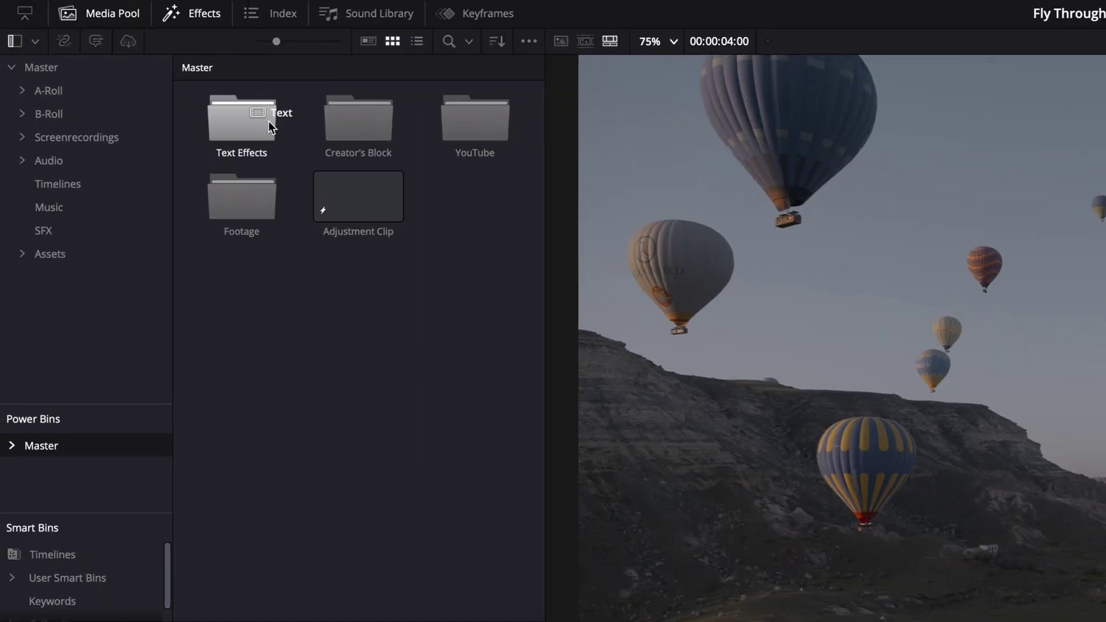
{"action": "left_click_drag", "start_coordinate": [268, 121], "coordinate": [269, 121]}
- Replace the second TURKEY text piece with the saved clip from the Text Effect bin, after the slide piece
{"action": "double_click", "coordinate": [268, 121]}
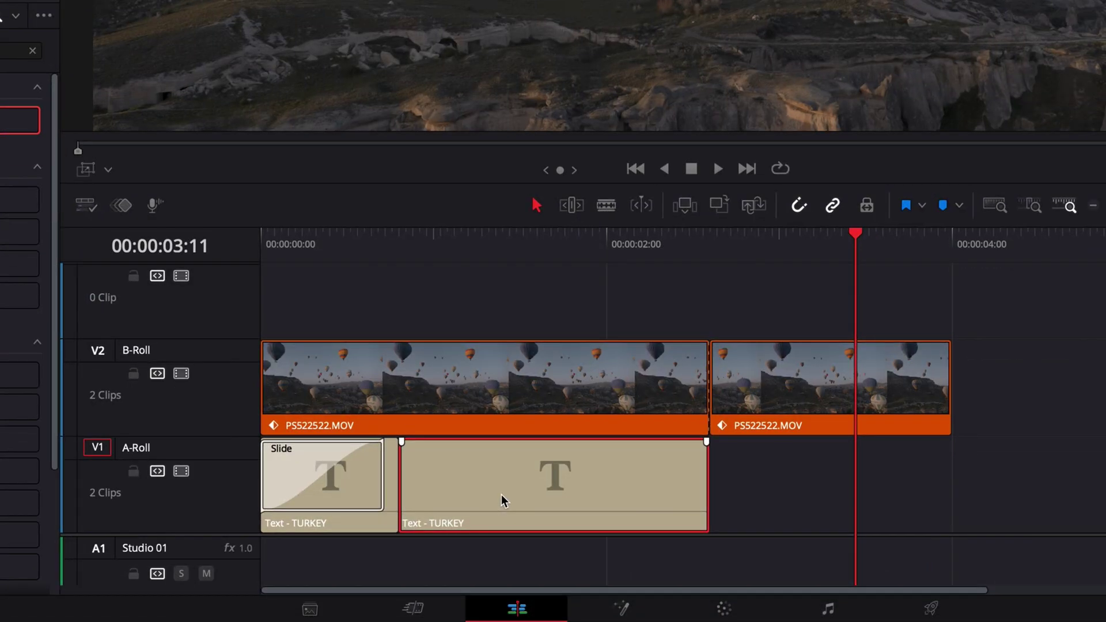
{"action": "key", "text": "Delete"}
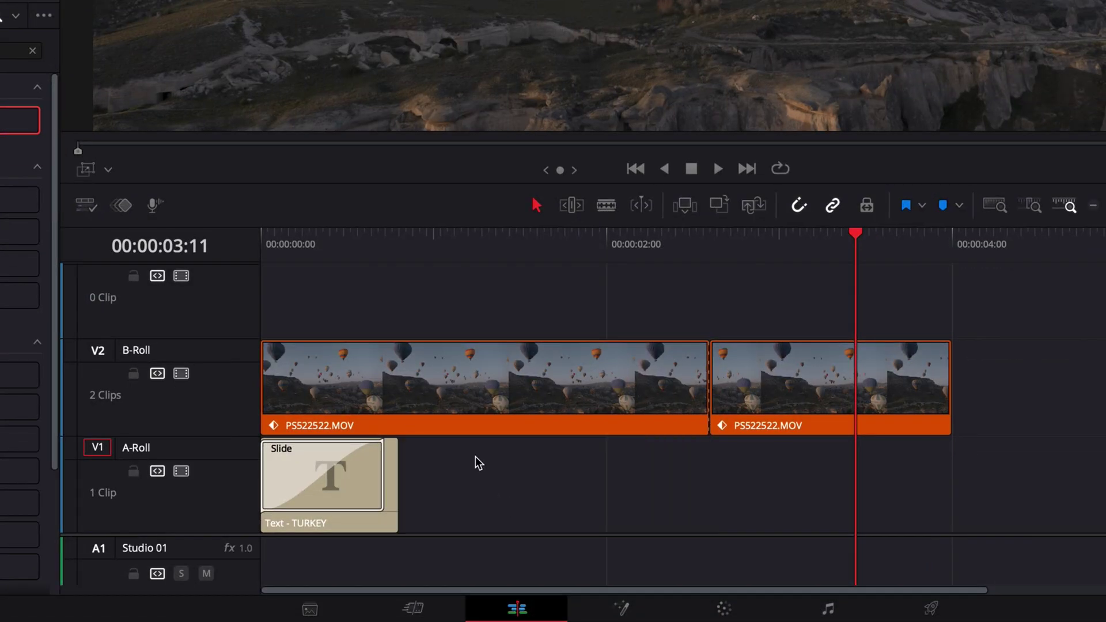
{"action": "left_click_drag", "start_coordinate": [121, 61], "coordinate": [460, 548]}
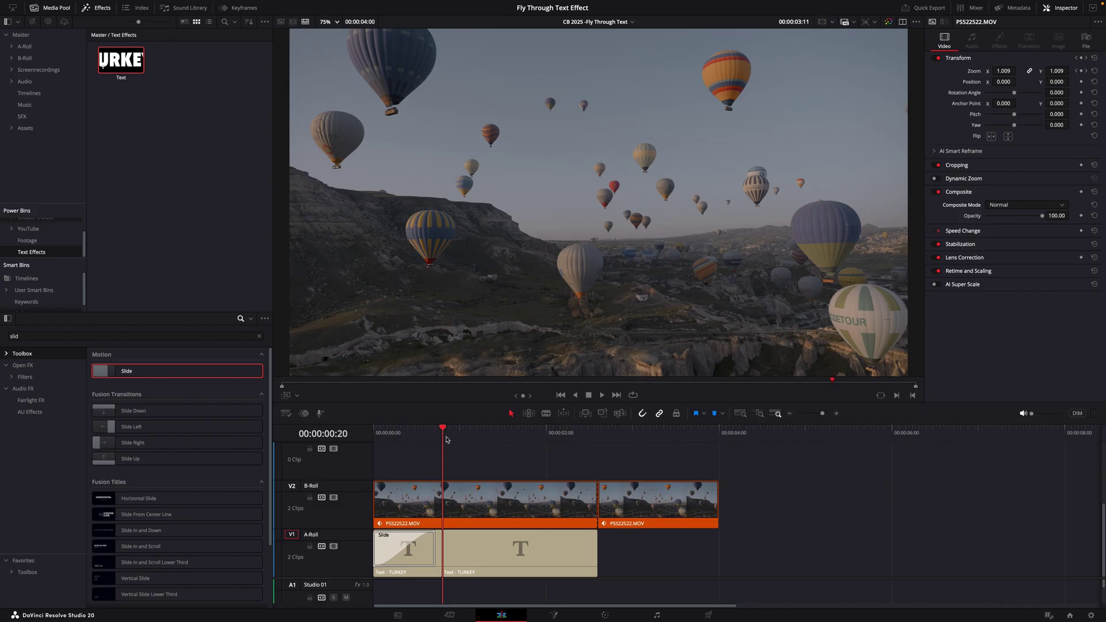
{"action": "key", "text": "space"}
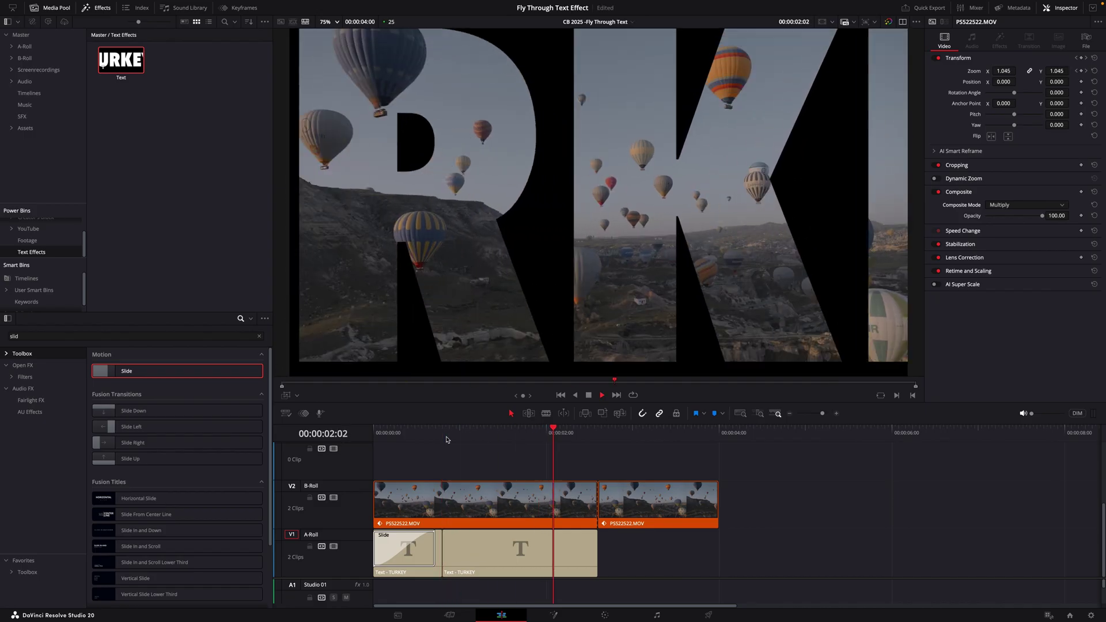